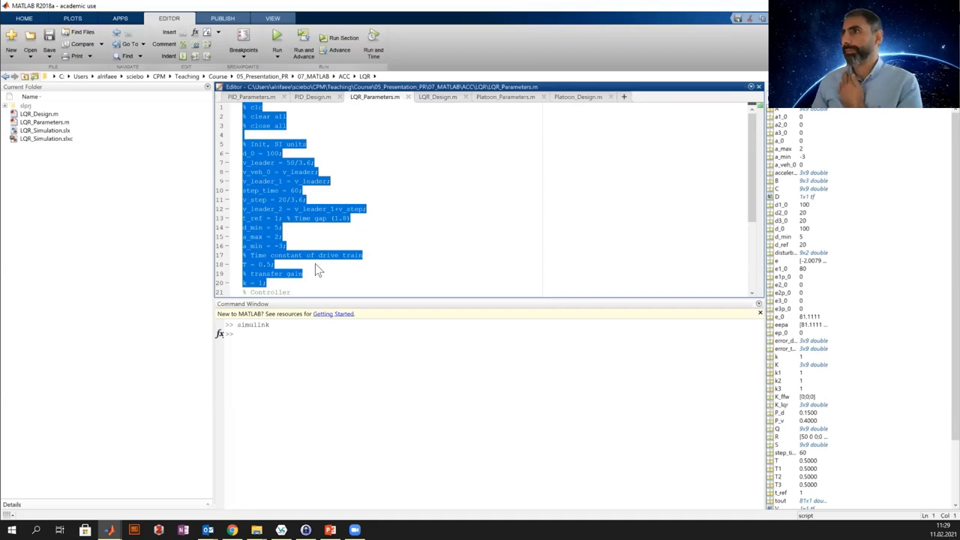
Highlight the Q = eye(3) and R = 1 weights in LQR_Parameters.m, then switch to LQR_Design.m
scroll(315, 266, down, 2)
scroll(316, 270, down, 2)
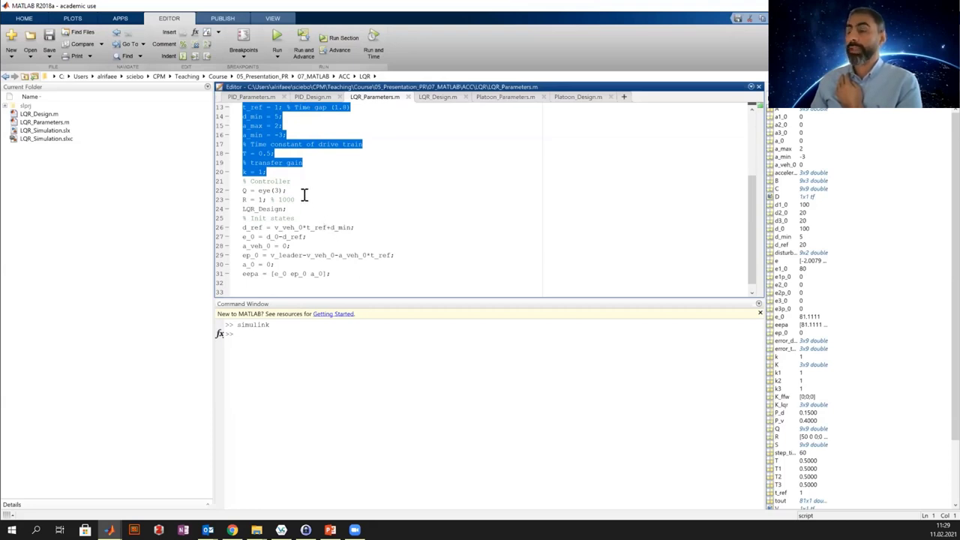
click(241, 187)
drag(241, 188, 288, 189)
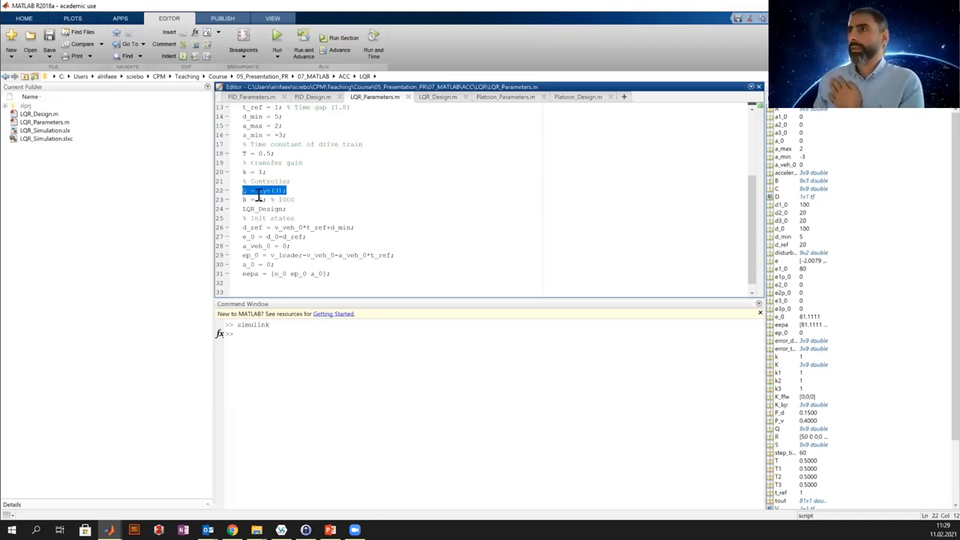
drag(243, 199, 260, 199)
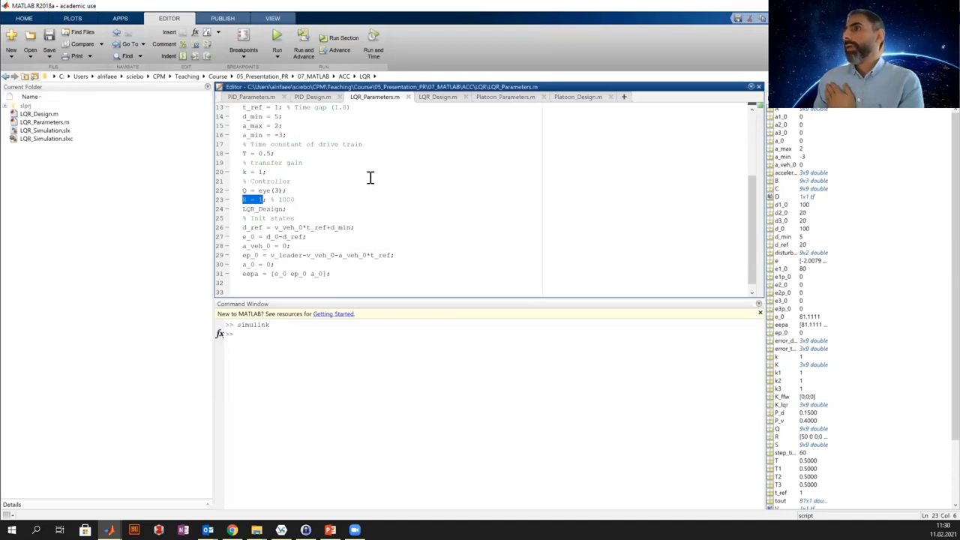
click(438, 98)
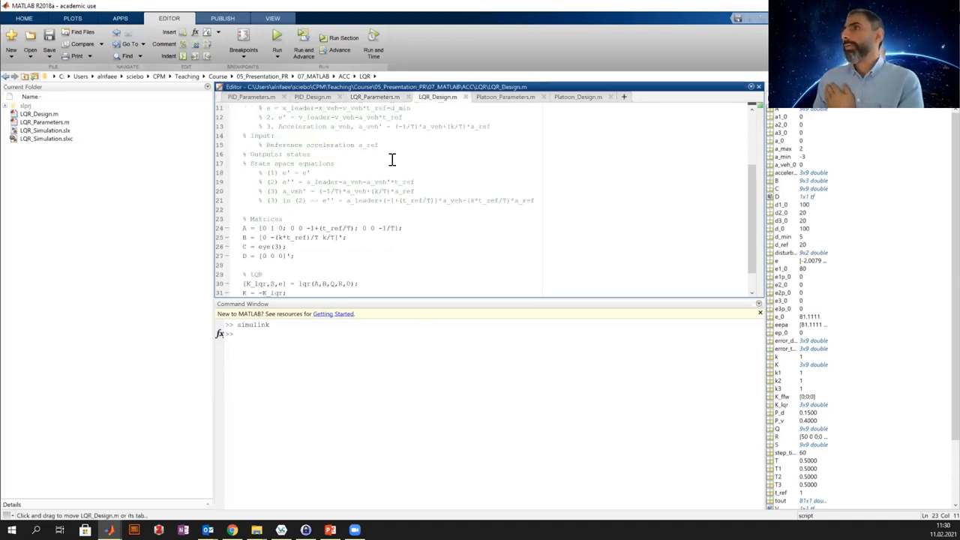
Highlight the scenario comments and the A, B, C, D matrix definitions in LQR_Design.m
scroll(311, 163, up, 4)
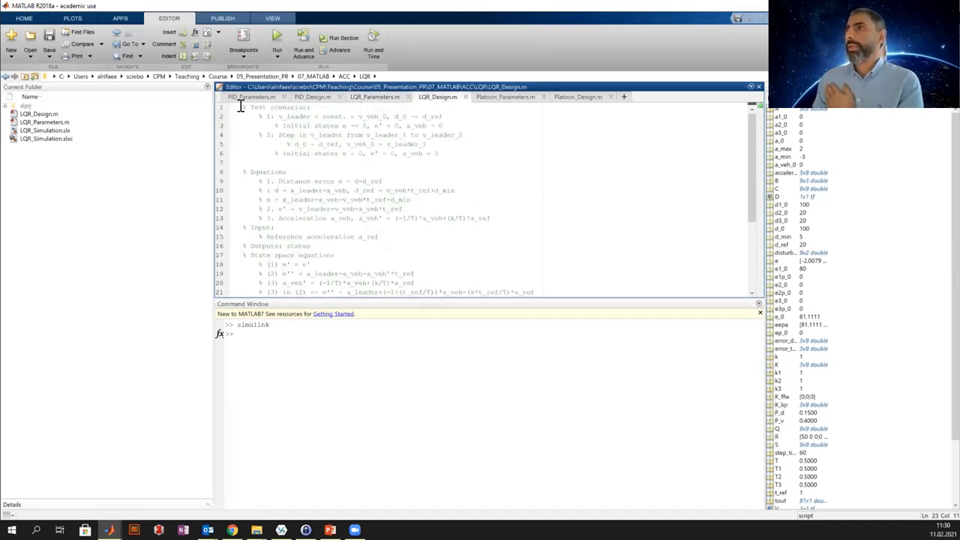
drag(241, 105, 293, 299)
scroll(285, 253, down, 1)
click(270, 252)
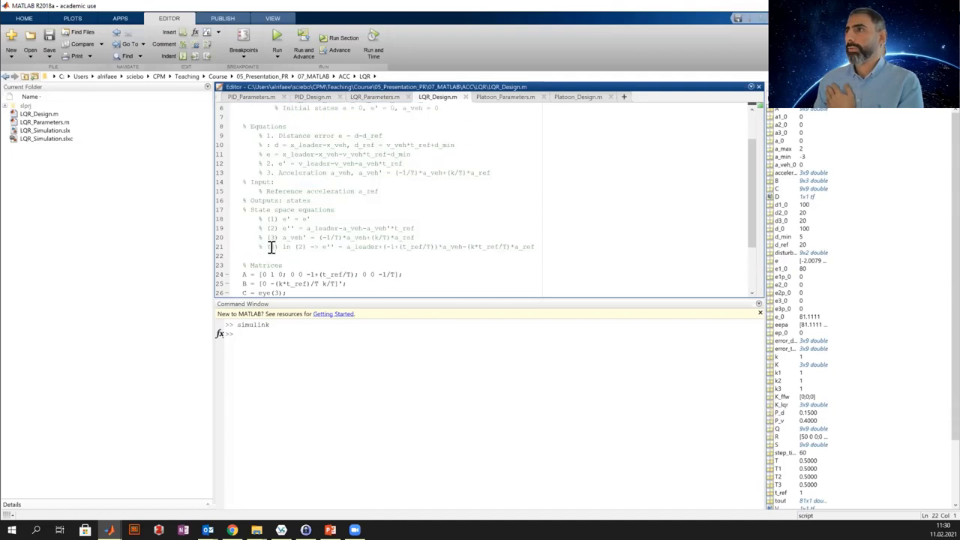
scroll(264, 242, down, 3)
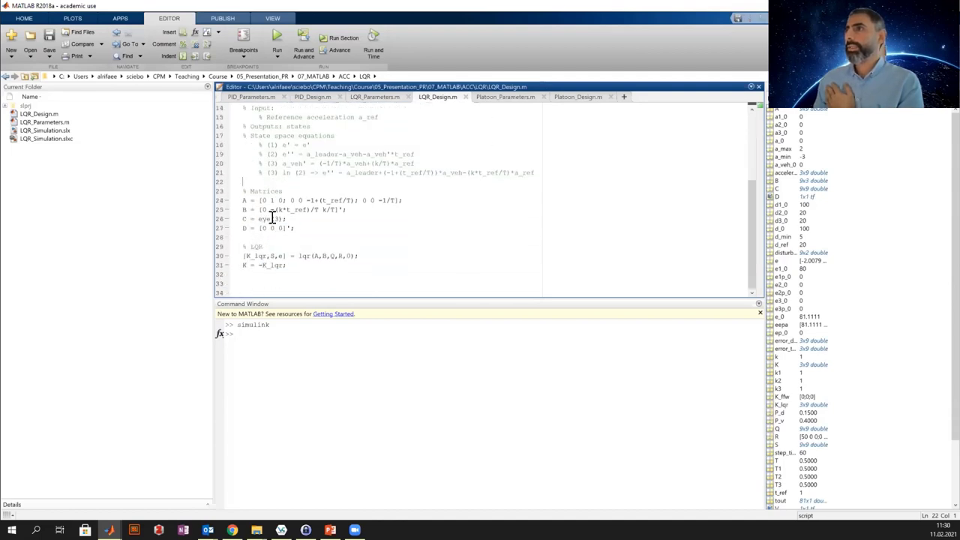
drag(242, 200, 289, 225)
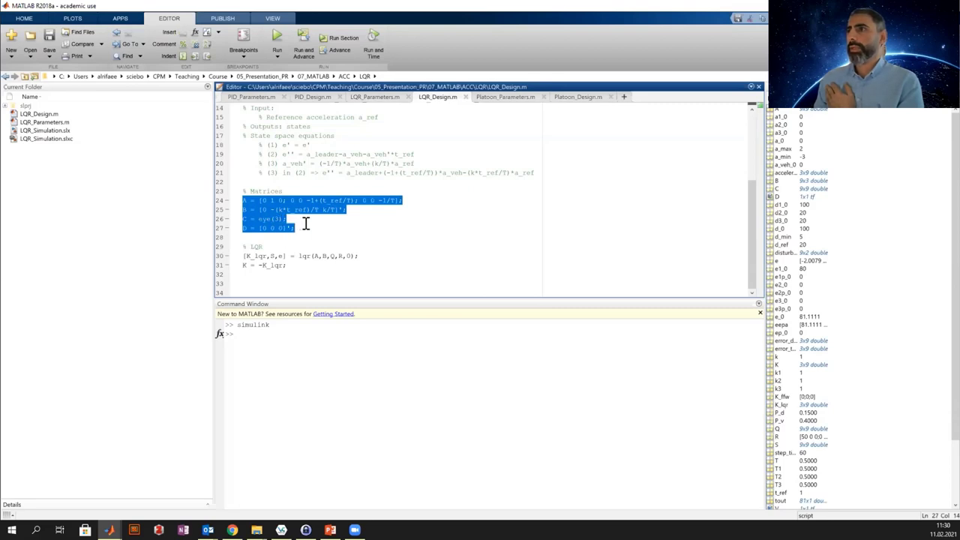
click(305, 224)
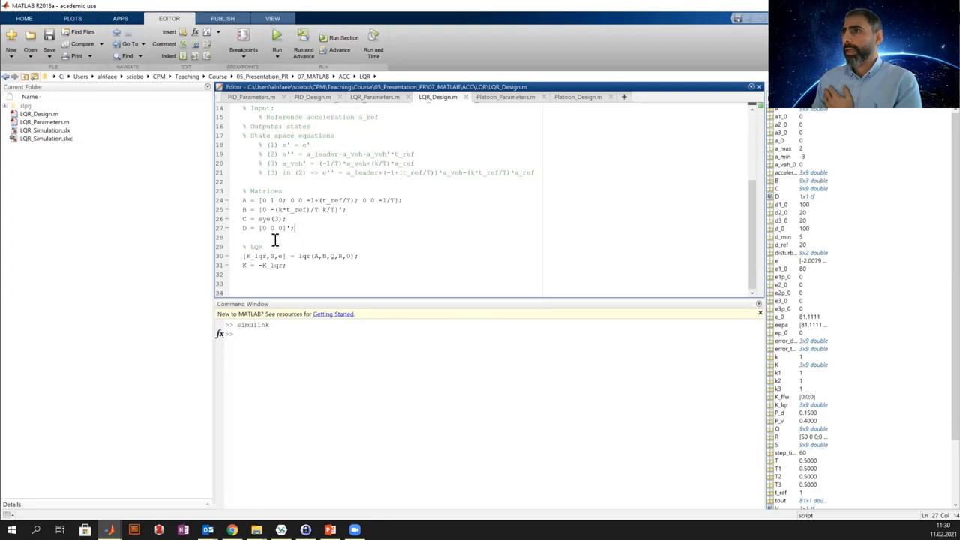
Highlight the lqr(A,B,Q,R,0) call and K_lqr gain, then go back to LQR_Parameters.m
drag(242, 246, 277, 244)
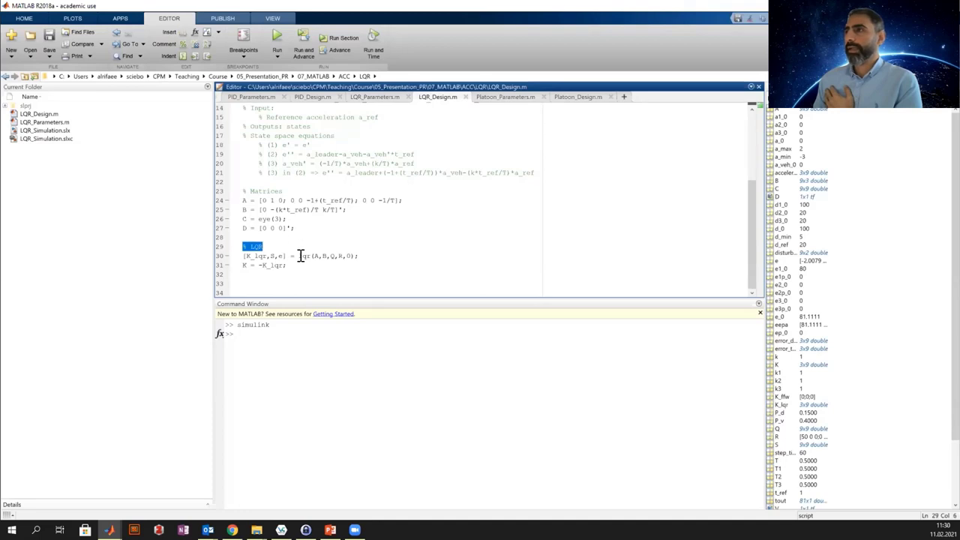
click(304, 256)
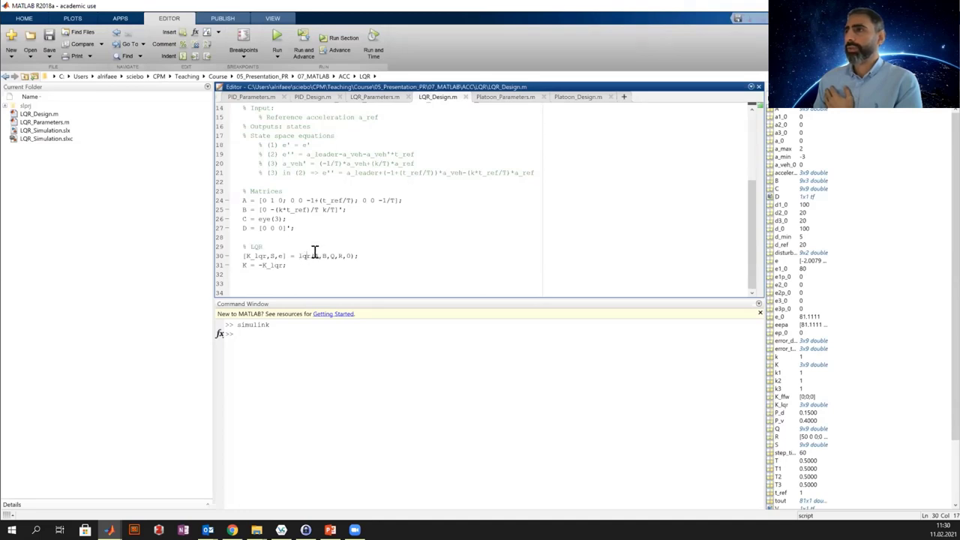
drag(313, 253, 326, 250)
drag(324, 251, 338, 250)
double_click(250, 256)
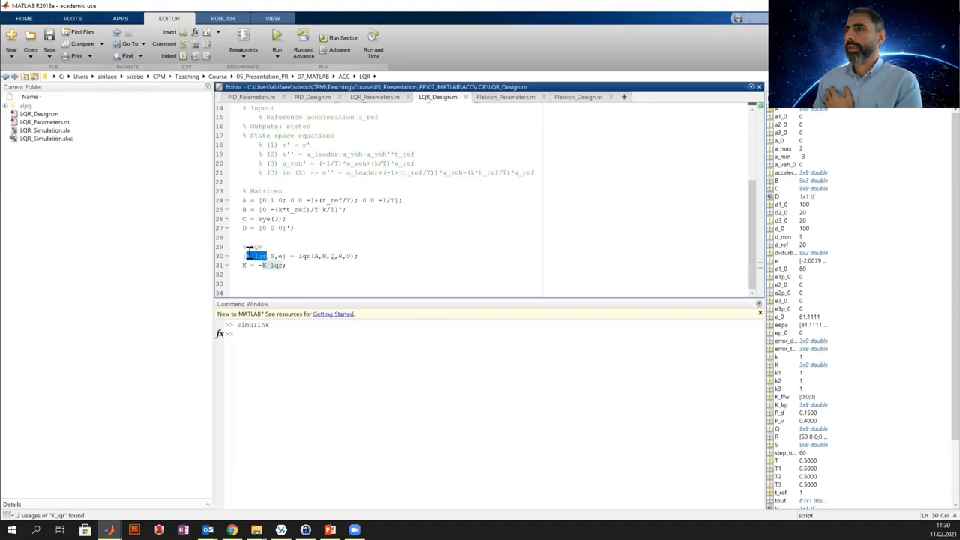
click(293, 261)
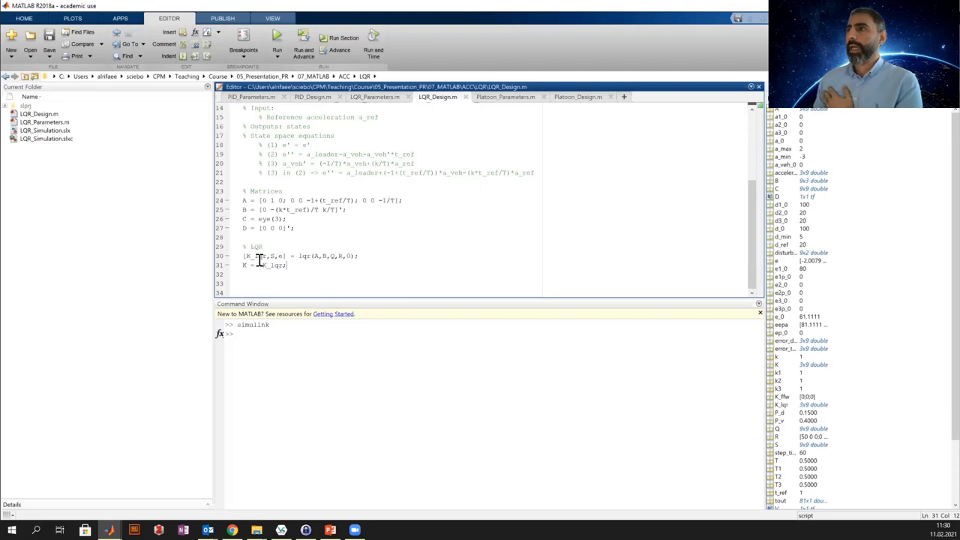
drag(260, 265, 283, 265)
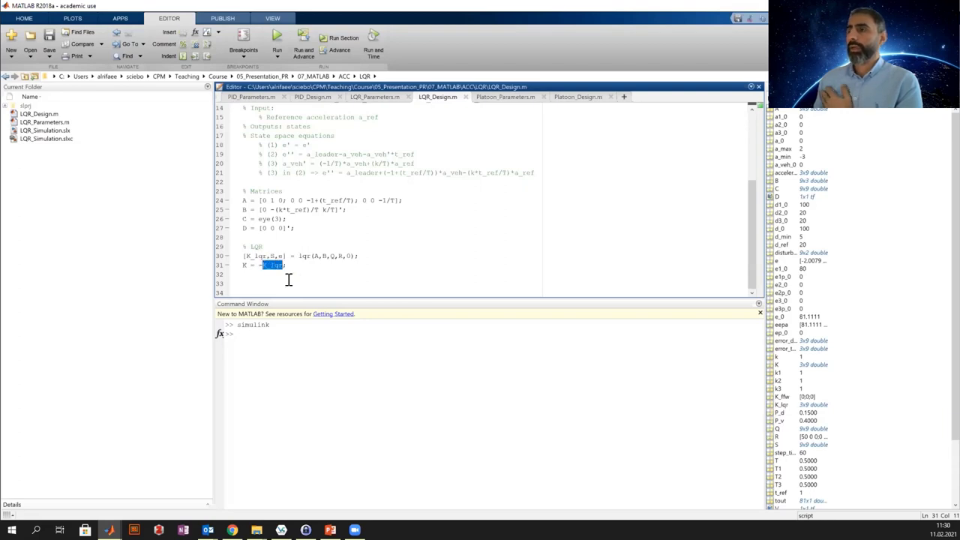
click(290, 267)
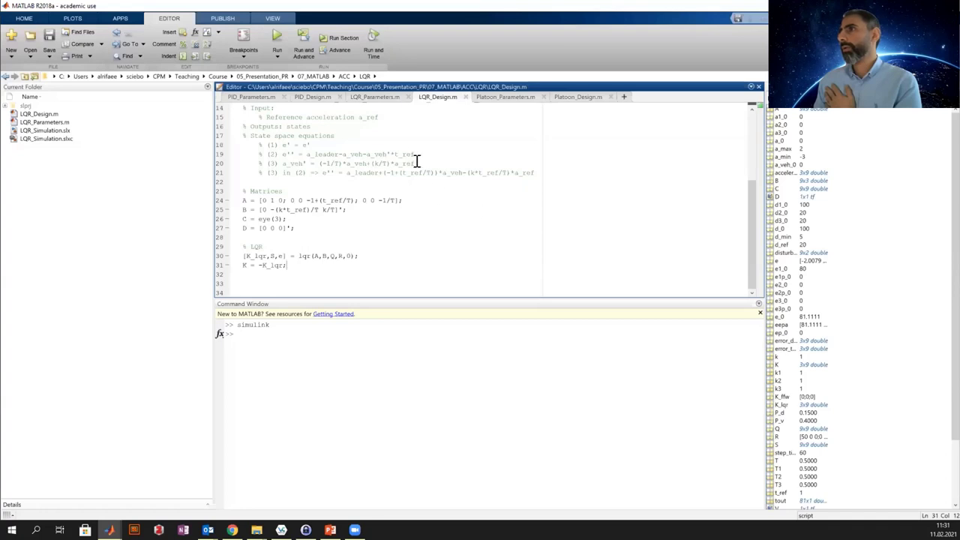
click(380, 99)
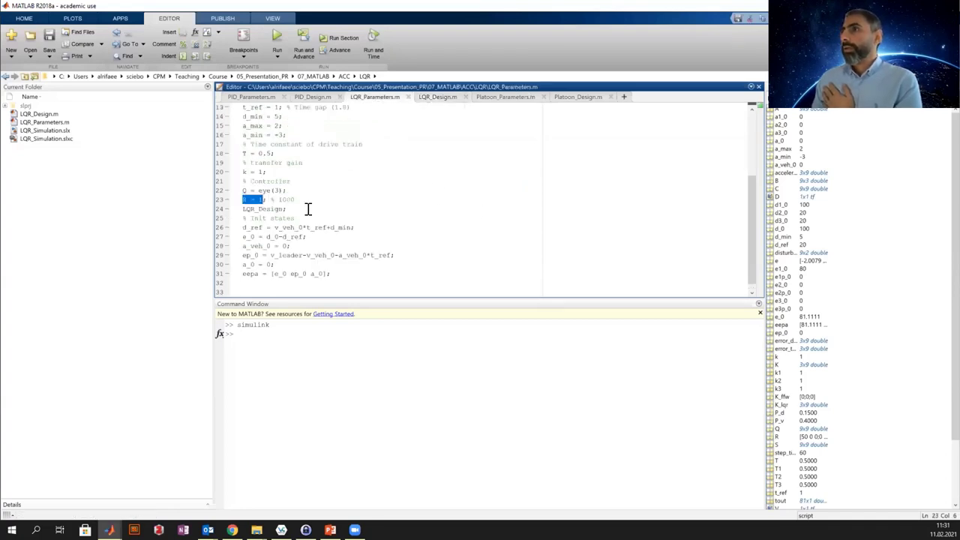
Highlight the initial-state lines 26–31 in LQR_Parameters.m, then bring up the PID_Simulation model window
scroll(307, 208, down, 1)
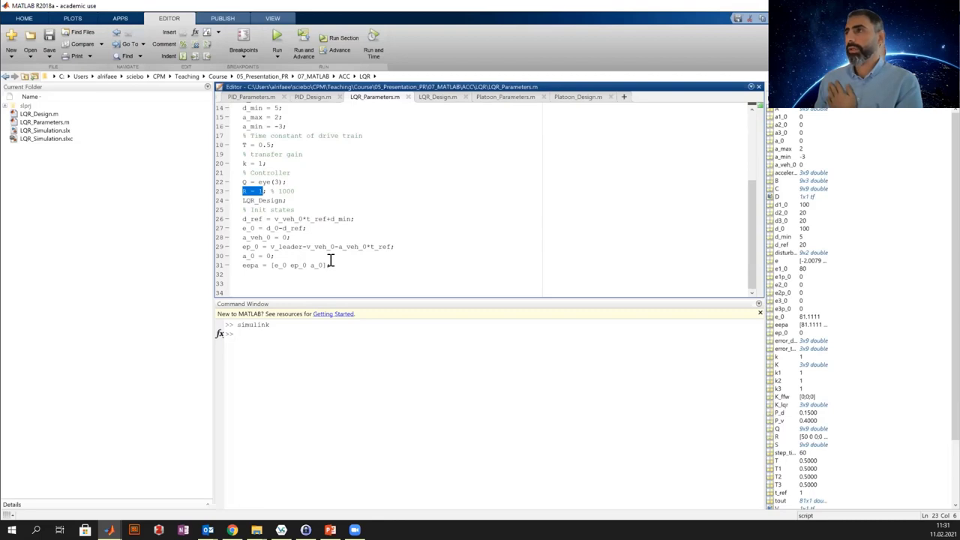
drag(330, 264, 242, 218)
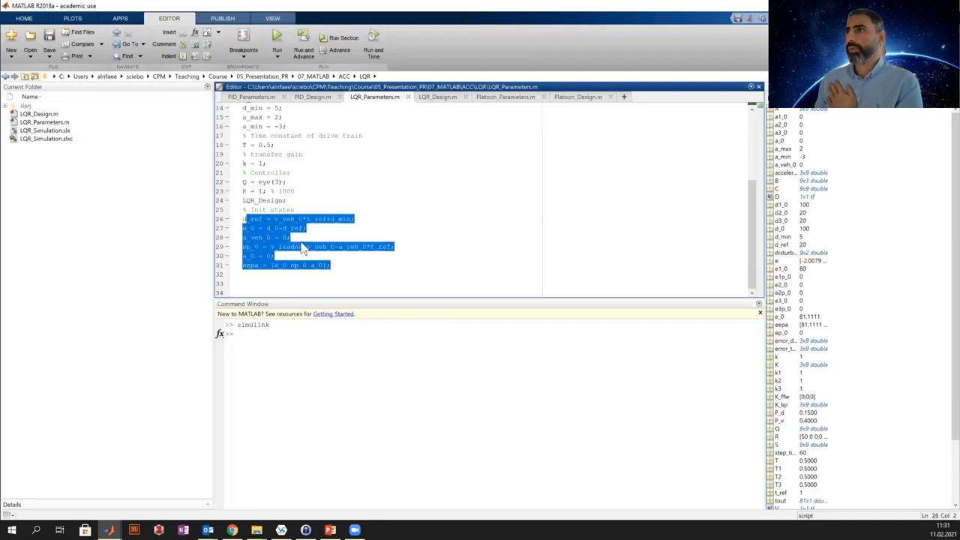
click(321, 232)
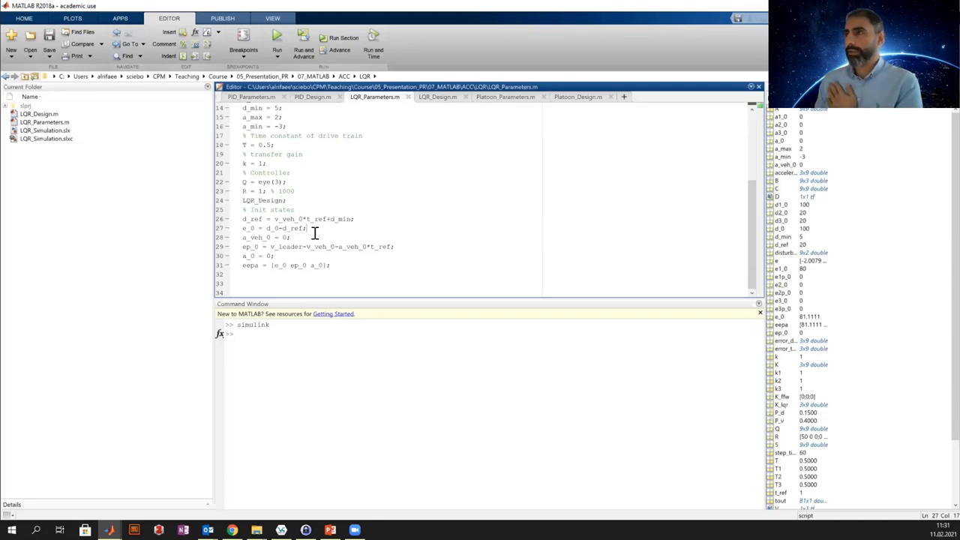
scroll(314, 233, up, 3)
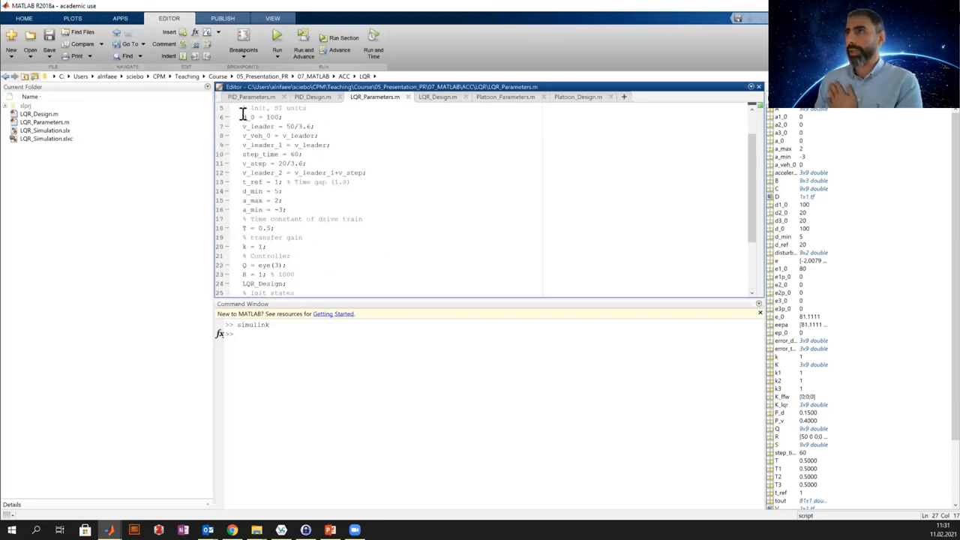
drag(238, 113, 307, 217)
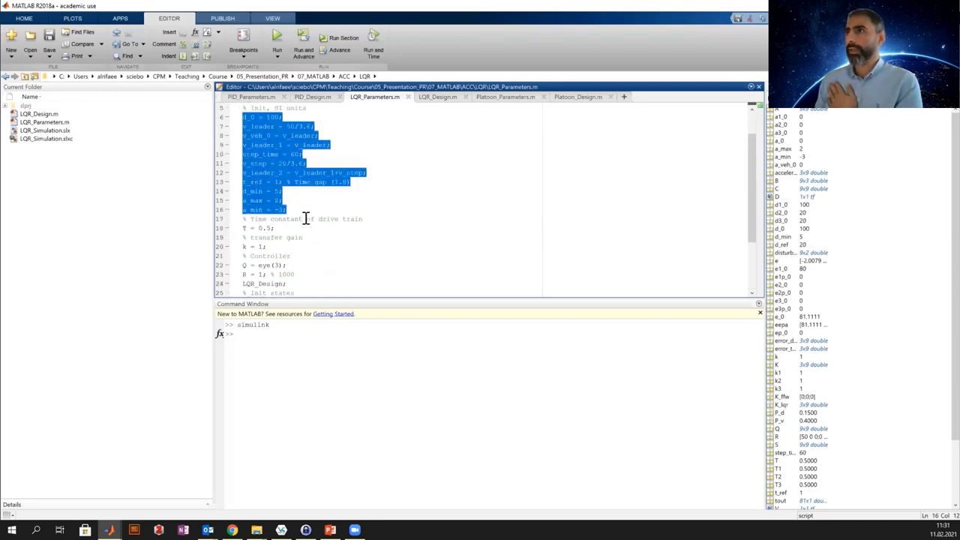
scroll(306, 217, down, 3)
drag(330, 265, 233, 215)
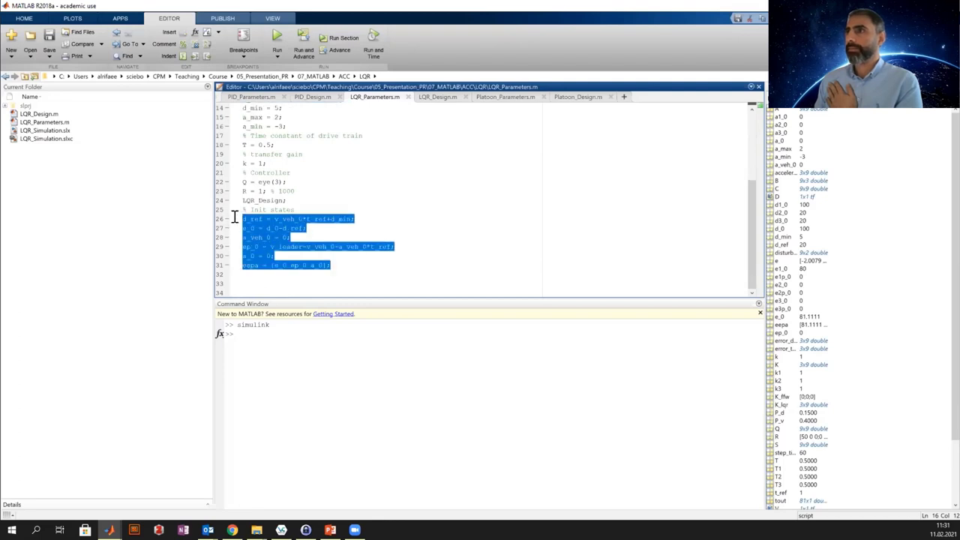
click(361, 221)
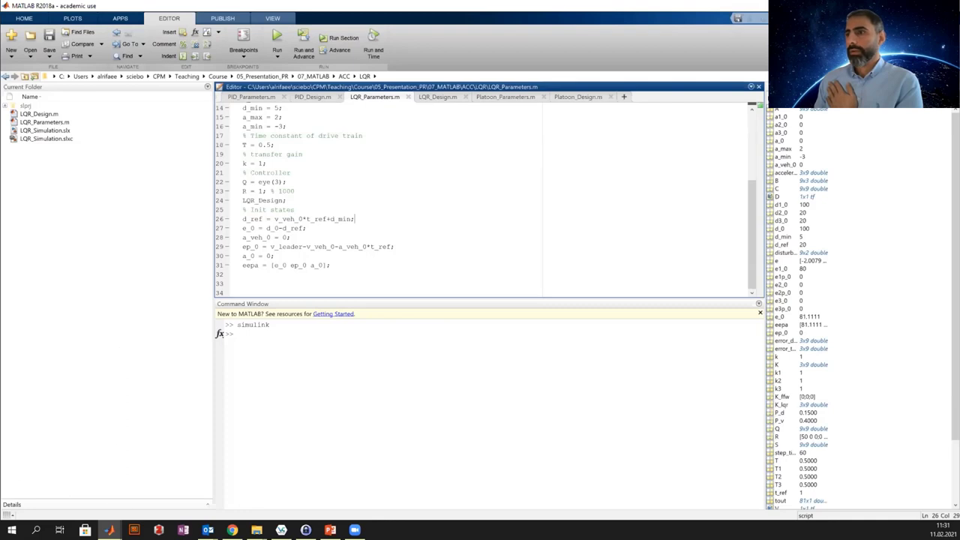
click(109, 529)
click(188, 497)
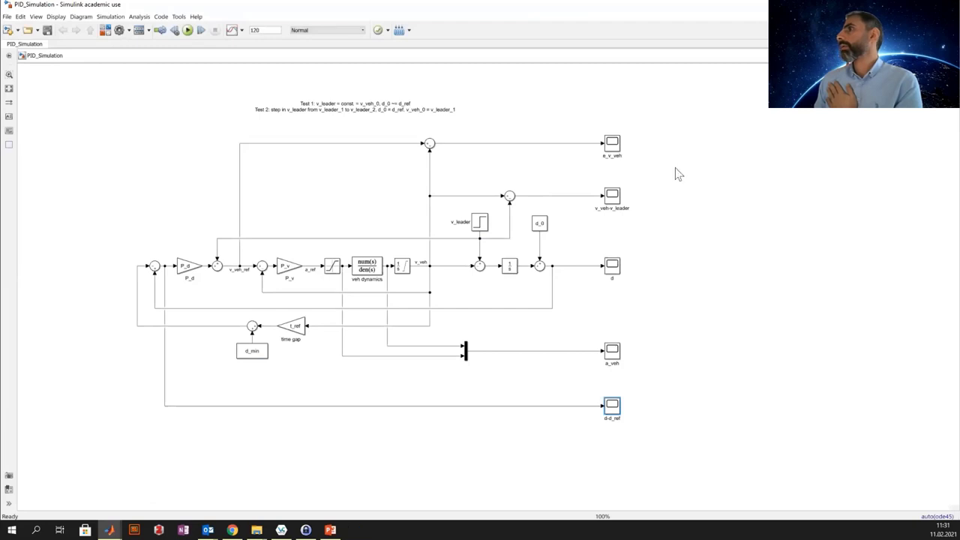
Open LQR_Simulation.slx from the Current Folder and point out the test annotation and v_leader step block
key(alt+Tab)
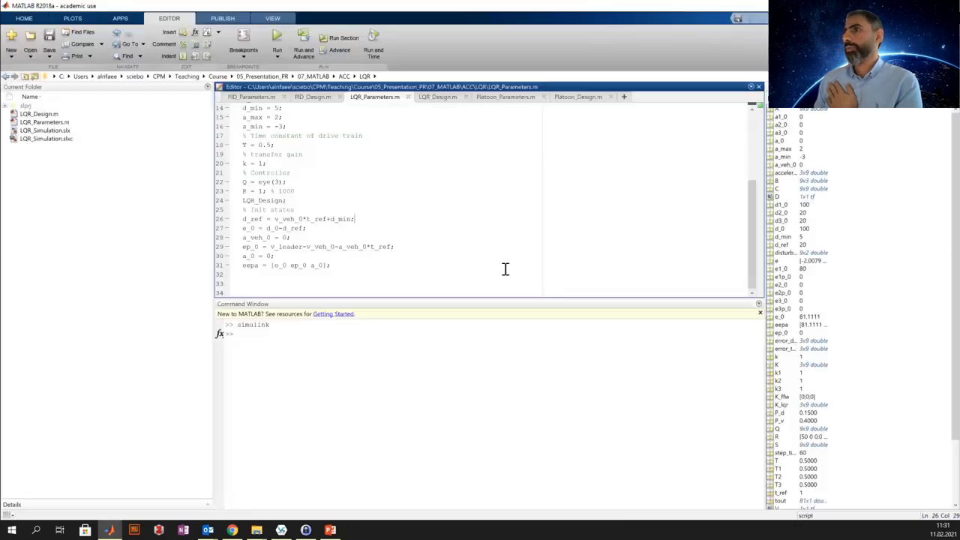
double_click(38, 132)
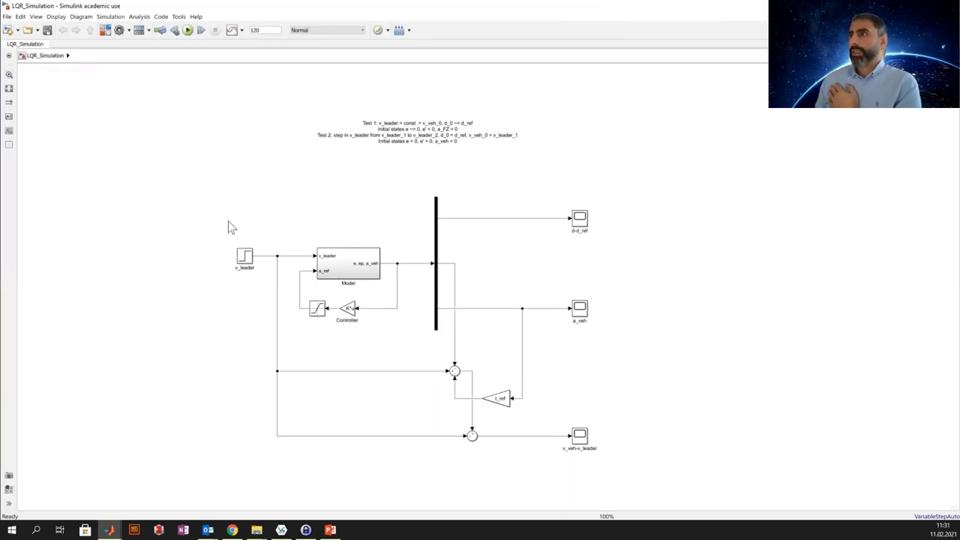
mouse_move(286, 112)
mouse_down()
mouse_move(458, 154)
mouse_move(566, 159)
mouse_up()
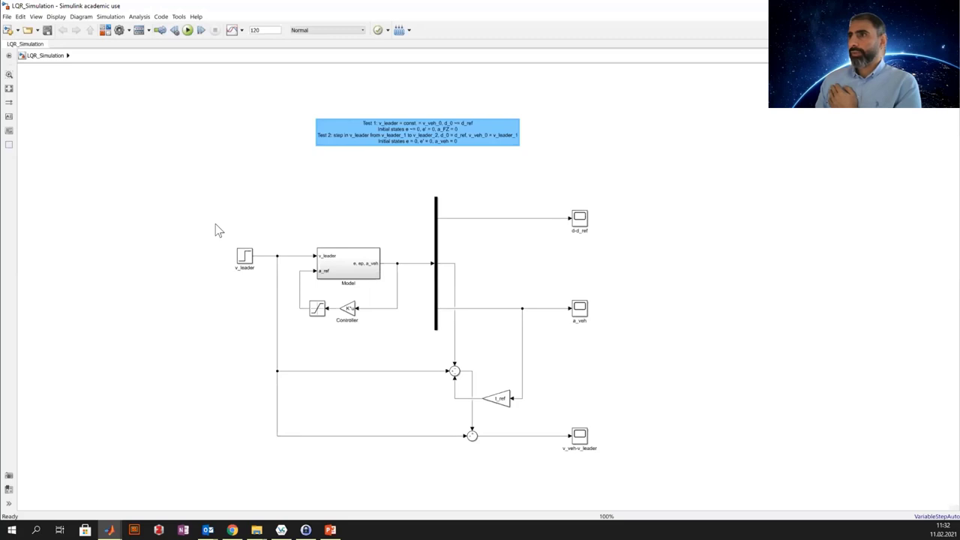
mouse_move(217, 226)
mouse_down()
mouse_move(262, 282)
mouse_move(243, 293)
mouse_up()
click(242, 293)
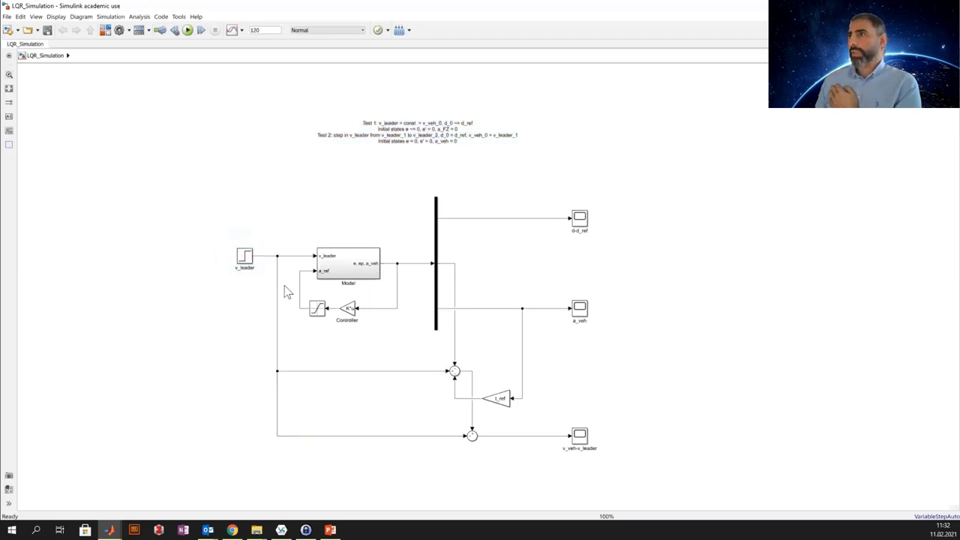
Inside the Model subsystem, inspect the State-Space block's eepa initial conditions without changes
double_click(339, 266)
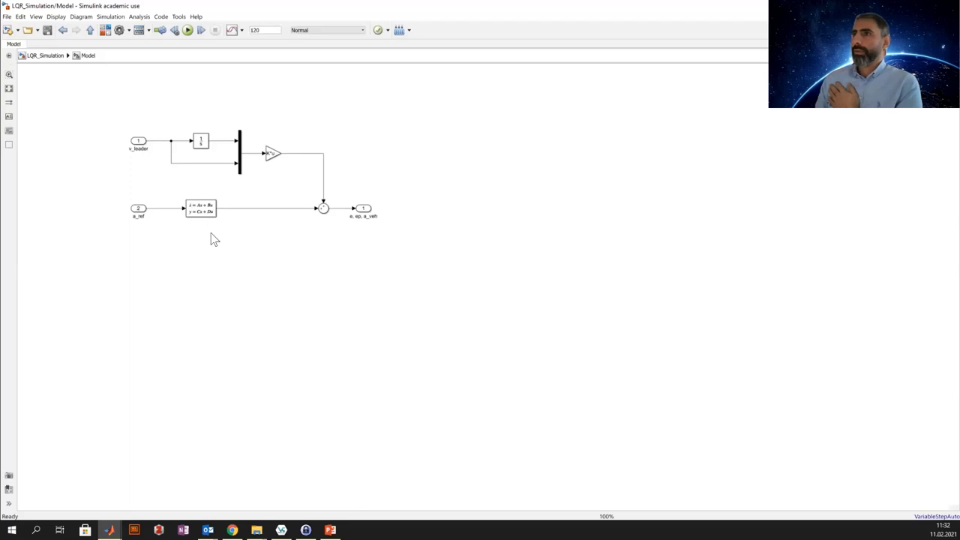
click(199, 210)
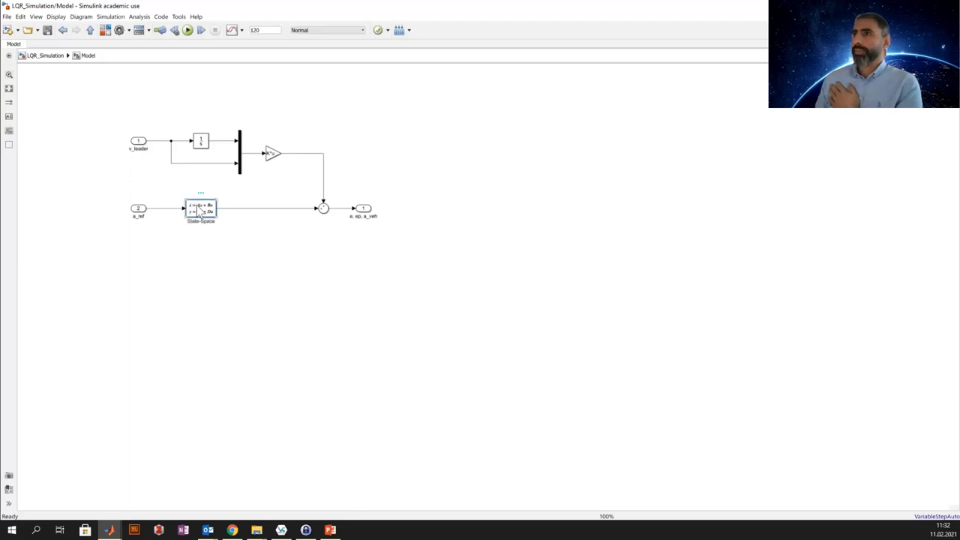
double_click(199, 210)
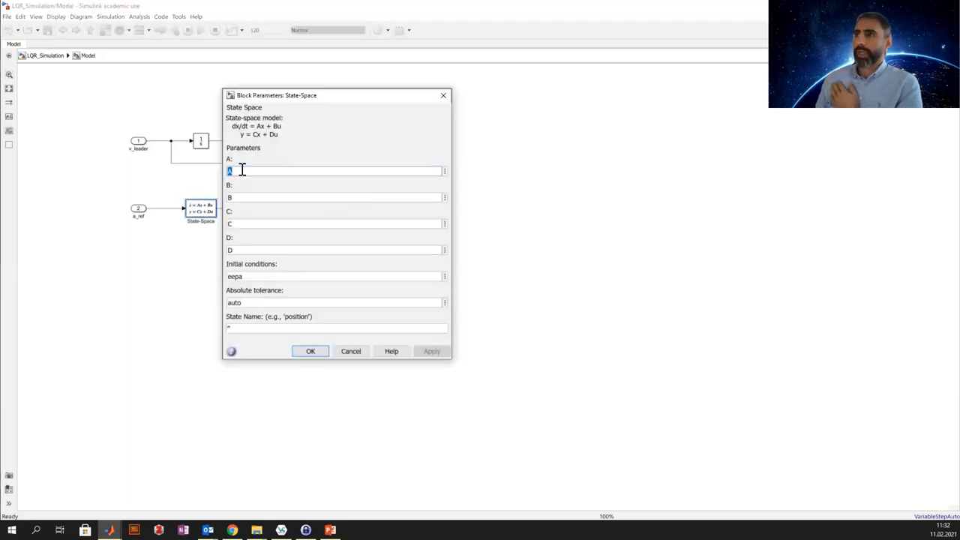
double_click(252, 276)
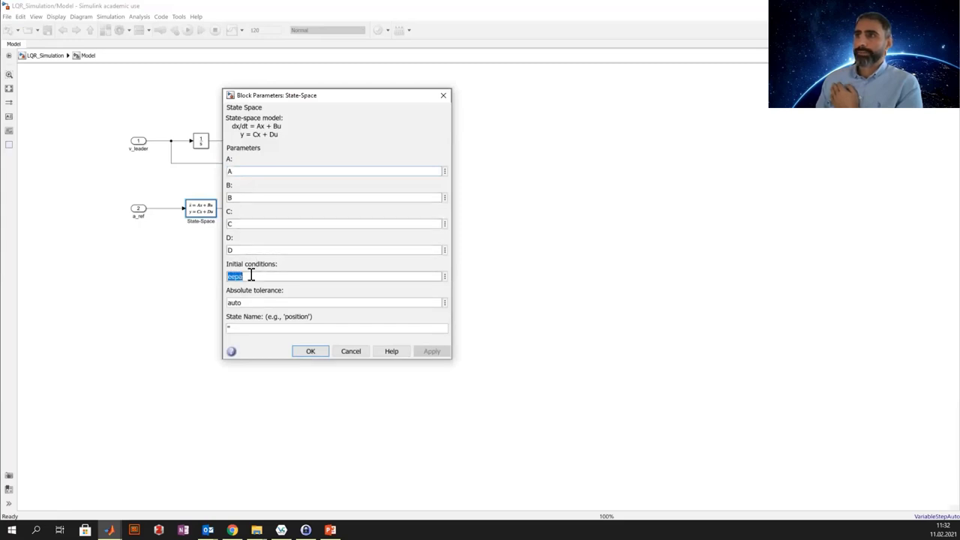
click(335, 350)
click(120, 175)
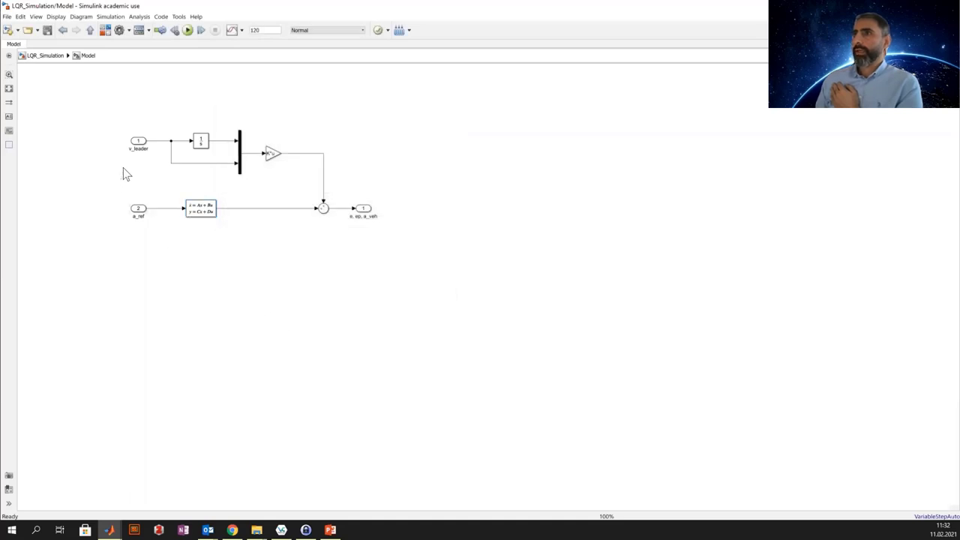
Point out the v_leader, Integrator, Mux and Gain blocks, and inspect the [1 0; 0 1; 0 0] Gain unchanged
drag(147, 153, 317, 128)
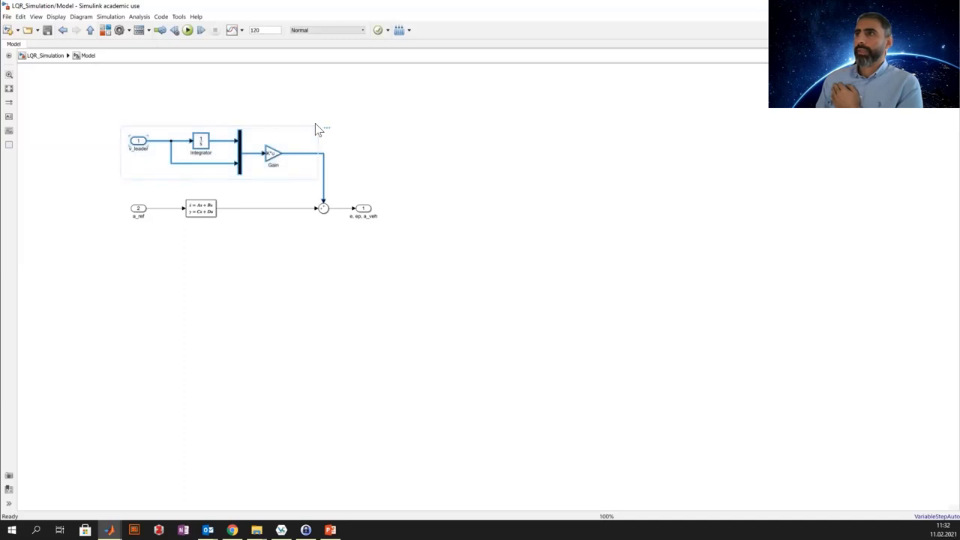
click(407, 158)
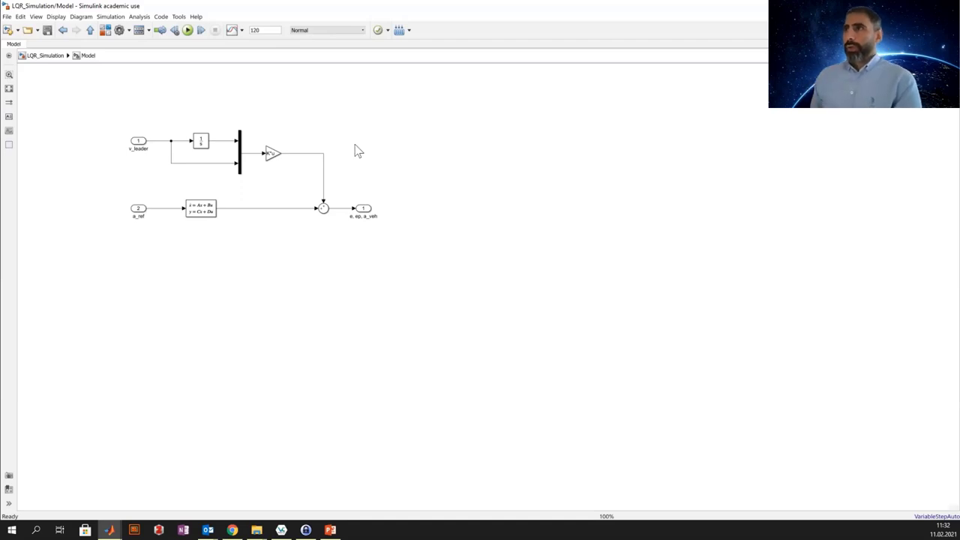
click(272, 156)
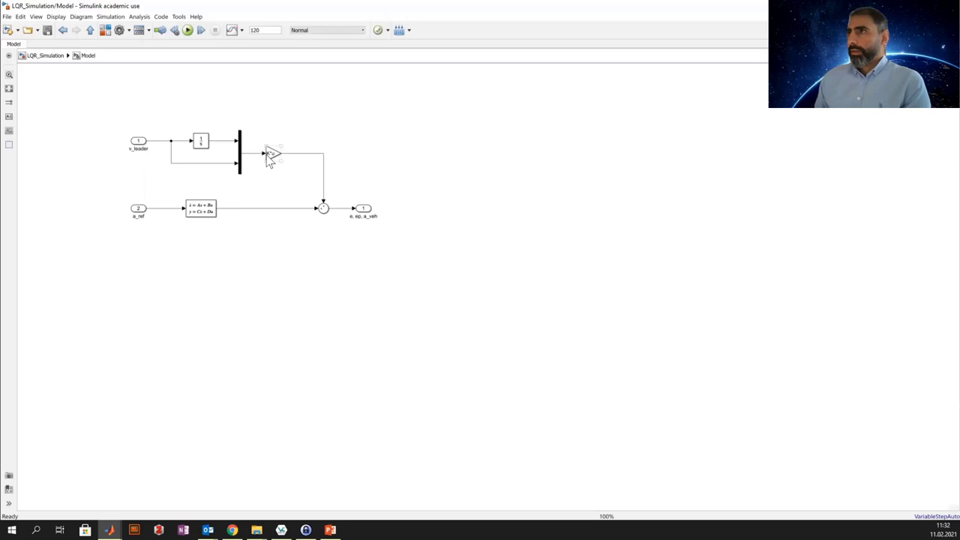
double_click(271, 156)
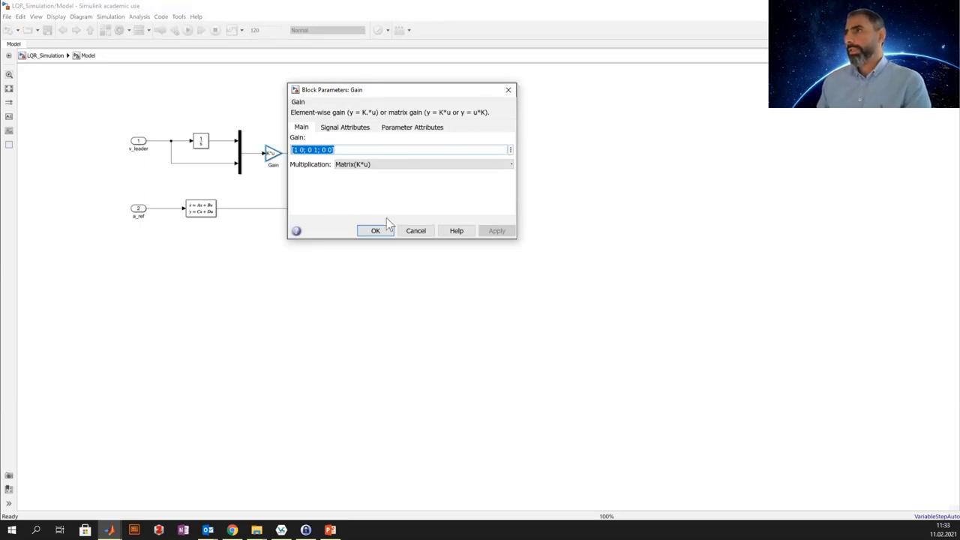
click(416, 231)
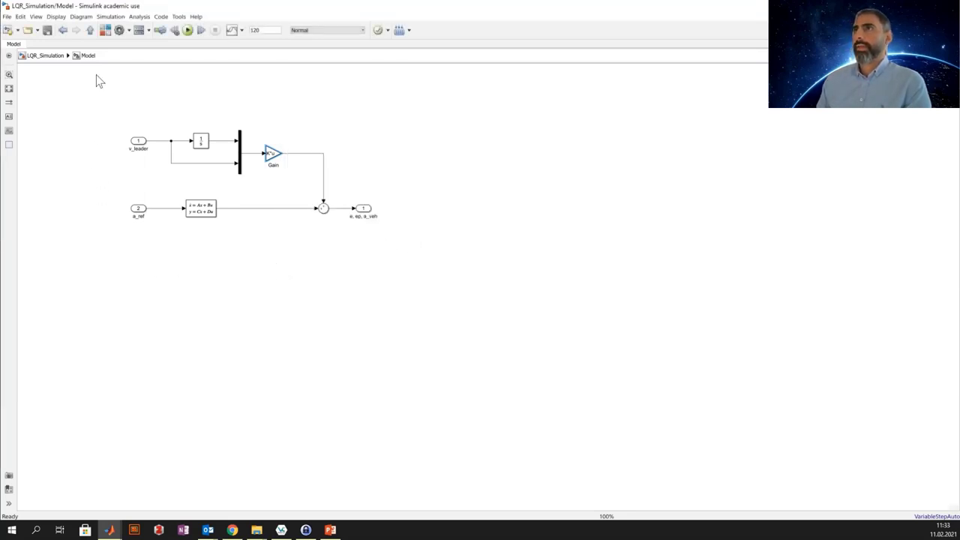
Go back to the top-level LQR_Simulation diagram, select the saturation block, and run the simulation
click(91, 33)
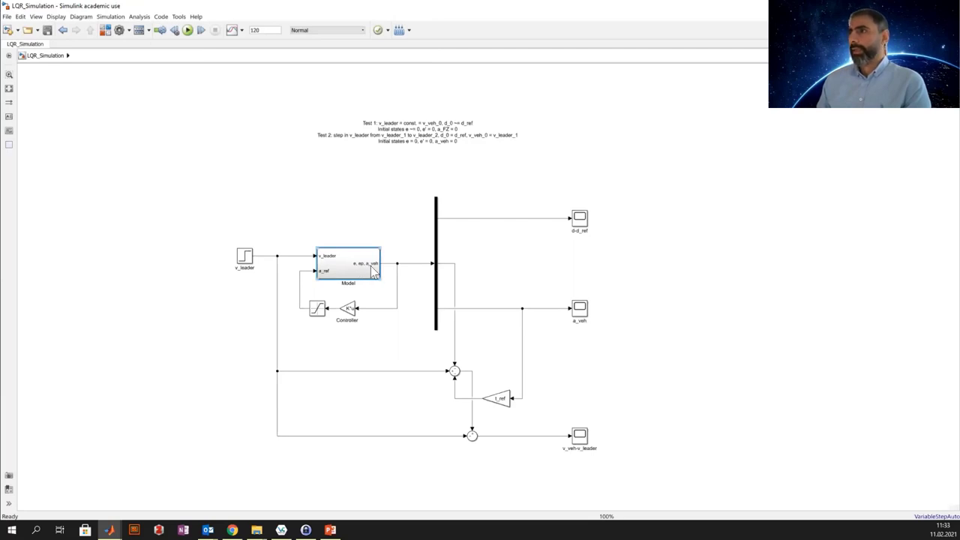
click(318, 312)
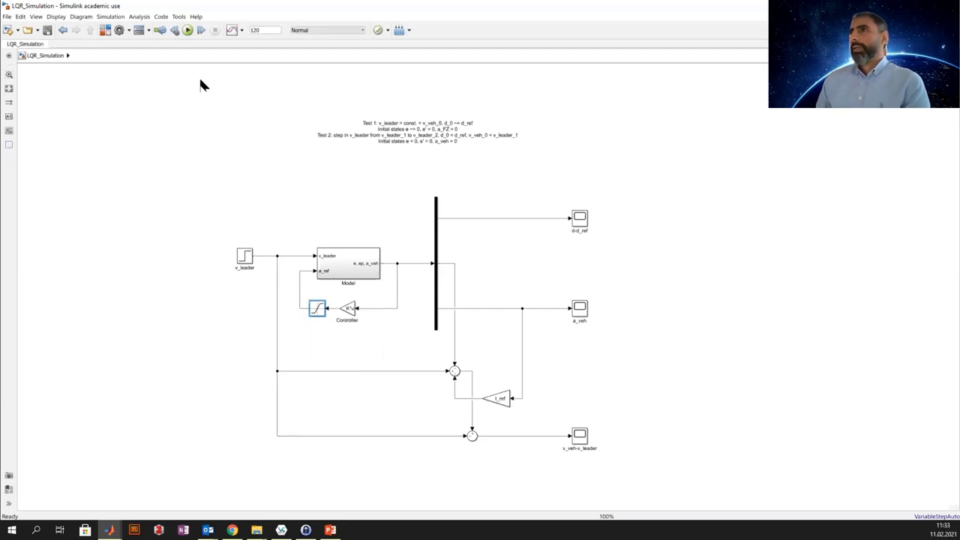
click(187, 30)
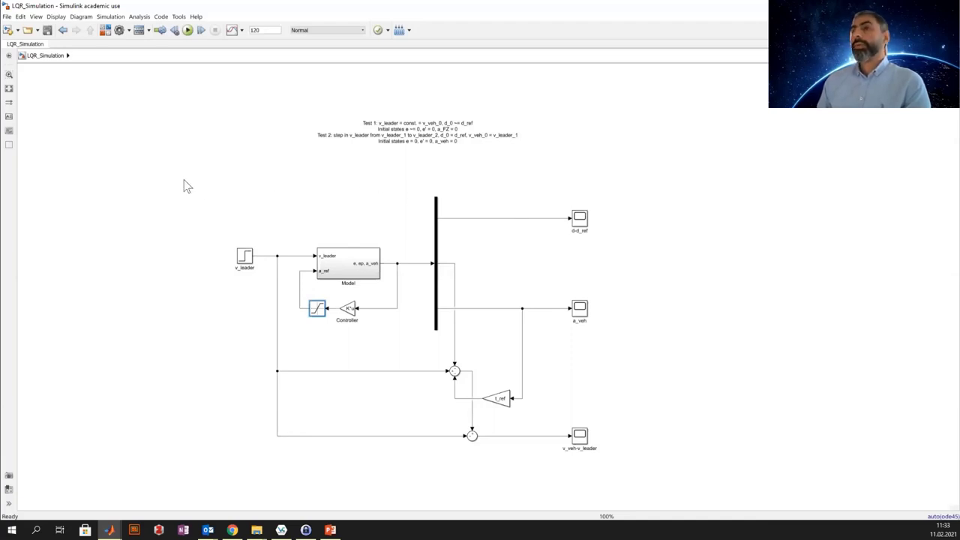
Check that the model's InitFcn callback calls LQR_Parameters, then cancel Model Properties unchanged
click(7, 17)
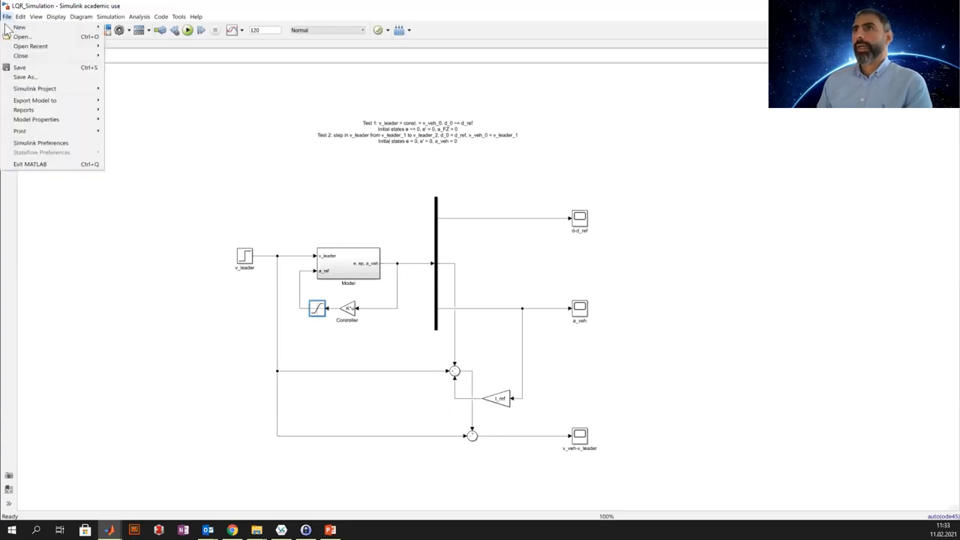
mouse_move(82, 124)
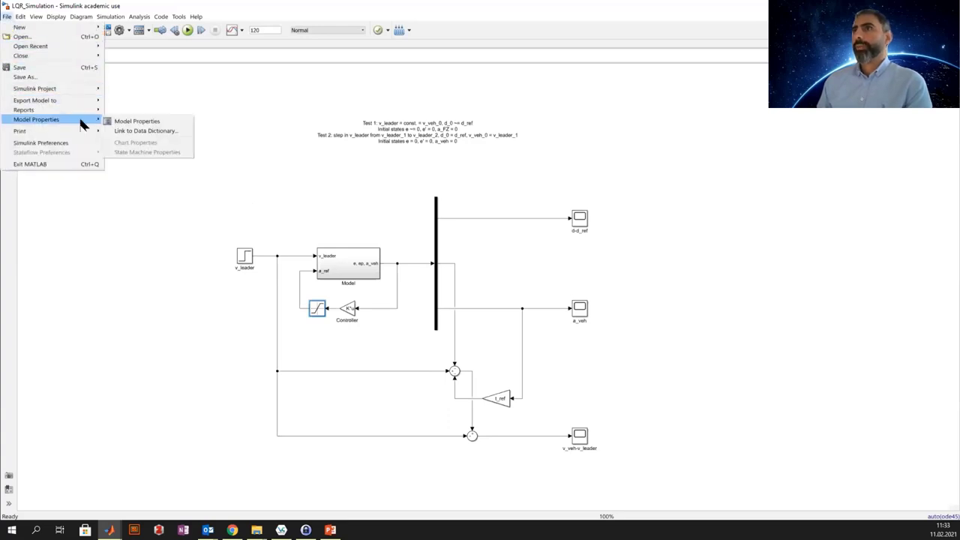
click(137, 123)
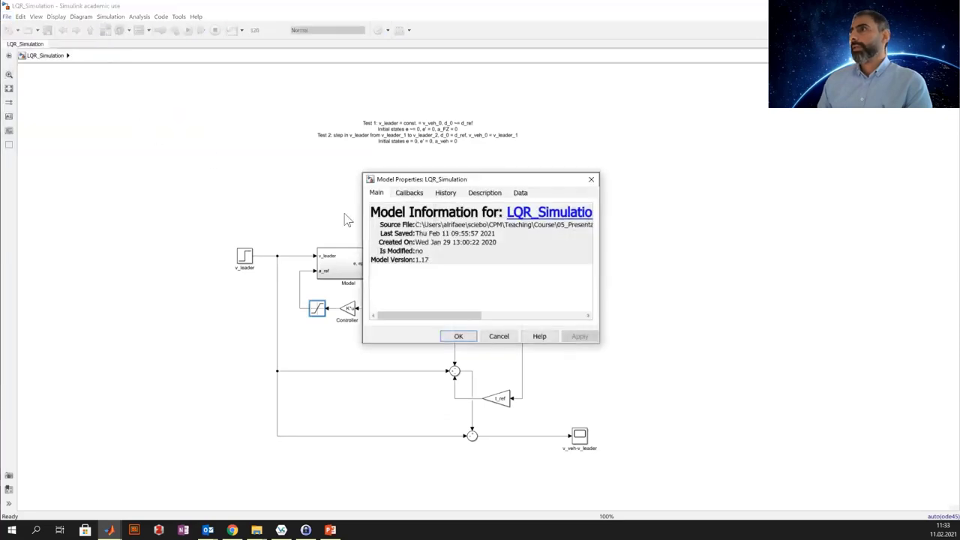
click(409, 194)
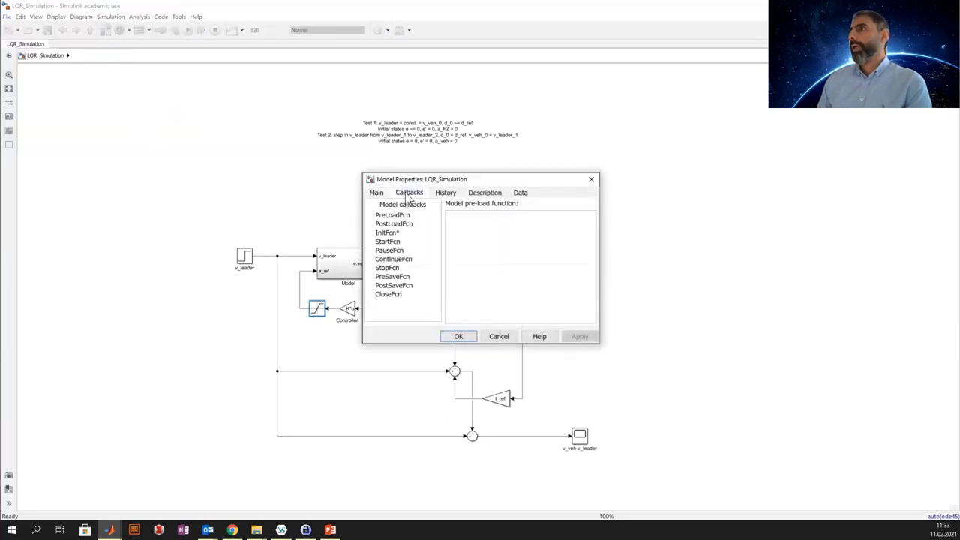
click(387, 232)
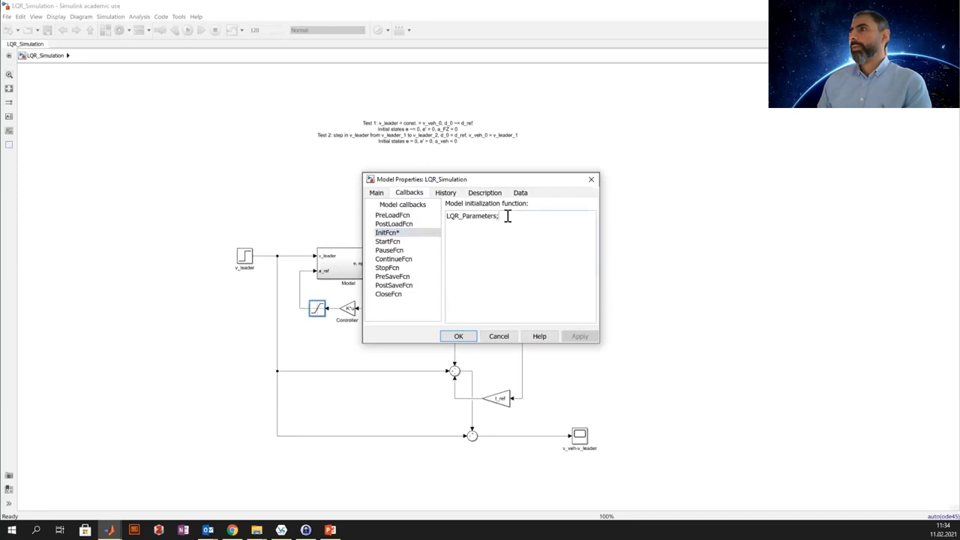
drag(508, 217, 436, 213)
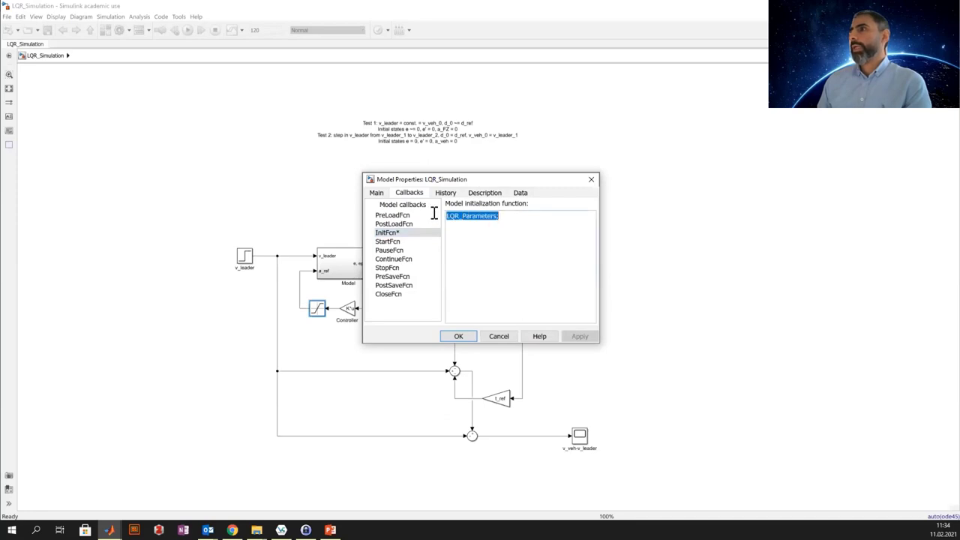
click(497, 336)
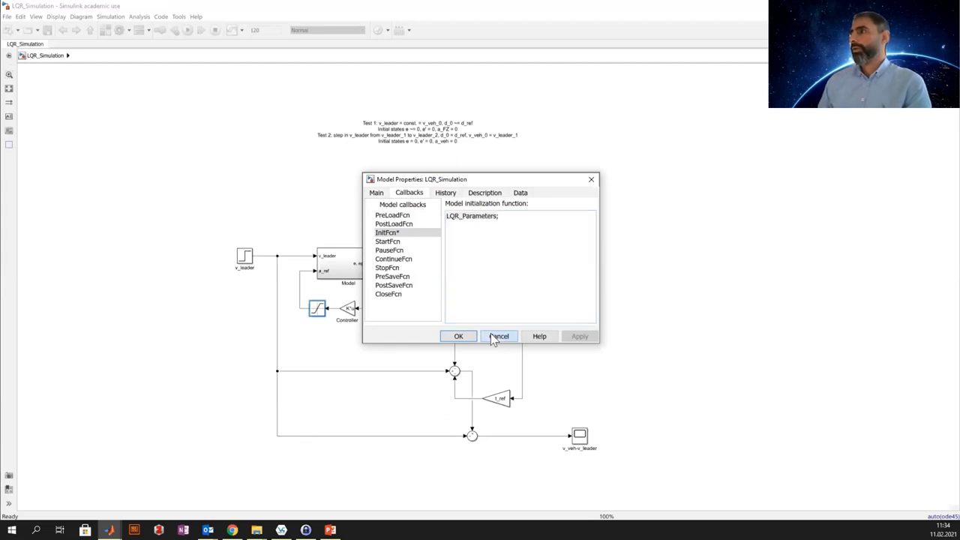
click(495, 336)
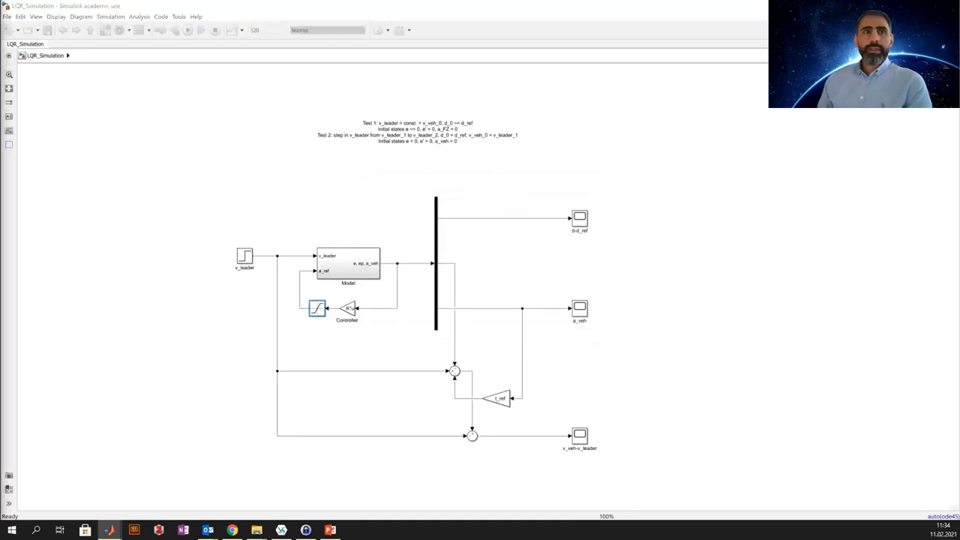
Open the d-d_ref scope, autoscale to the full 120 s gap-error response, then return to the model
click(584, 220)
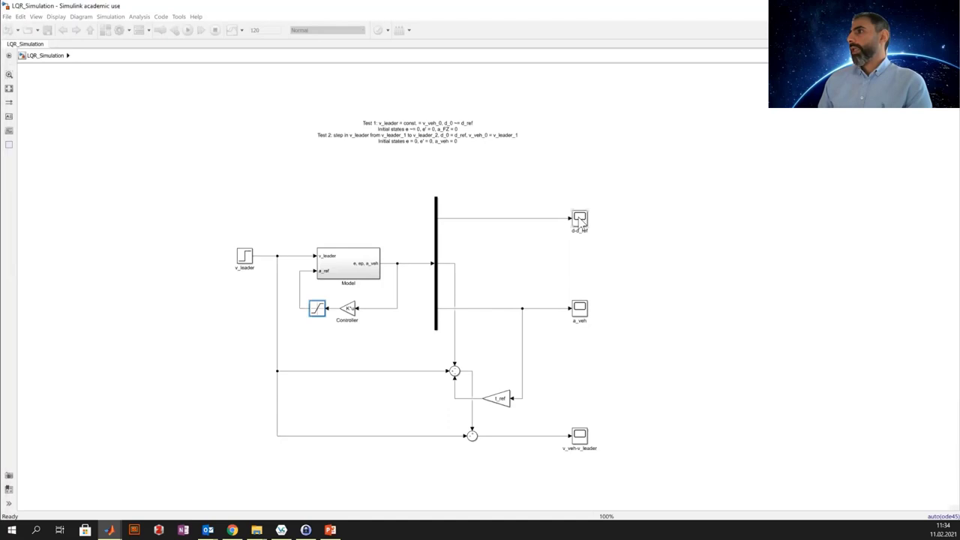
double_click(578, 219)
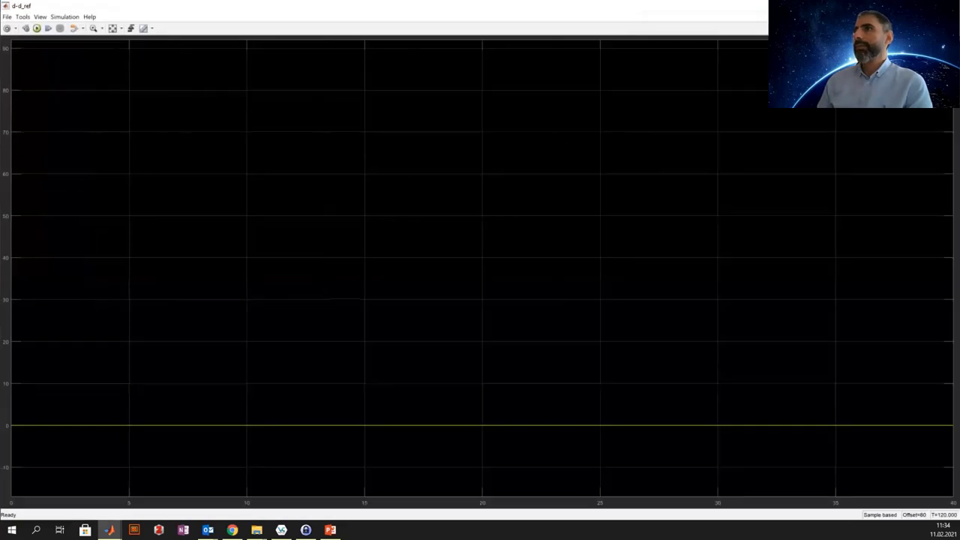
click(112, 28)
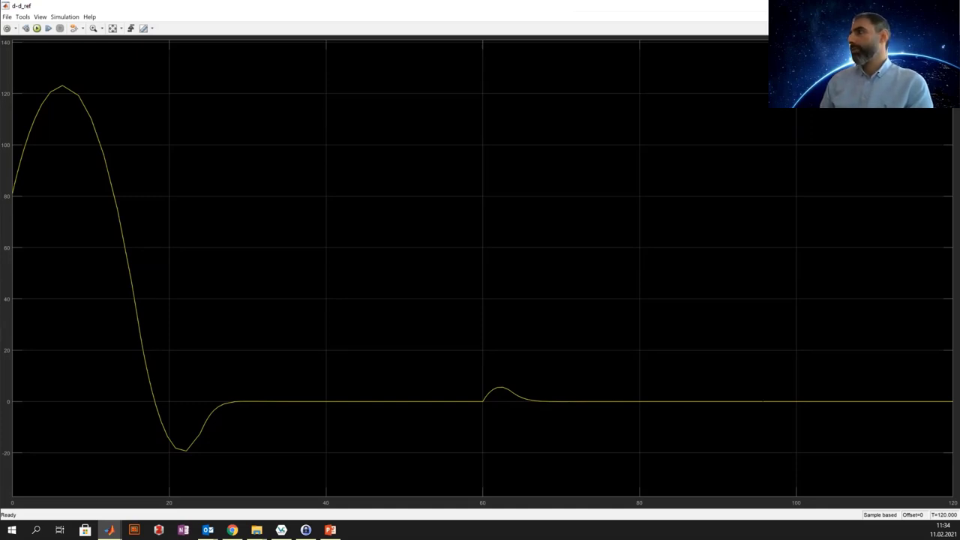
mouse_move(110, 530)
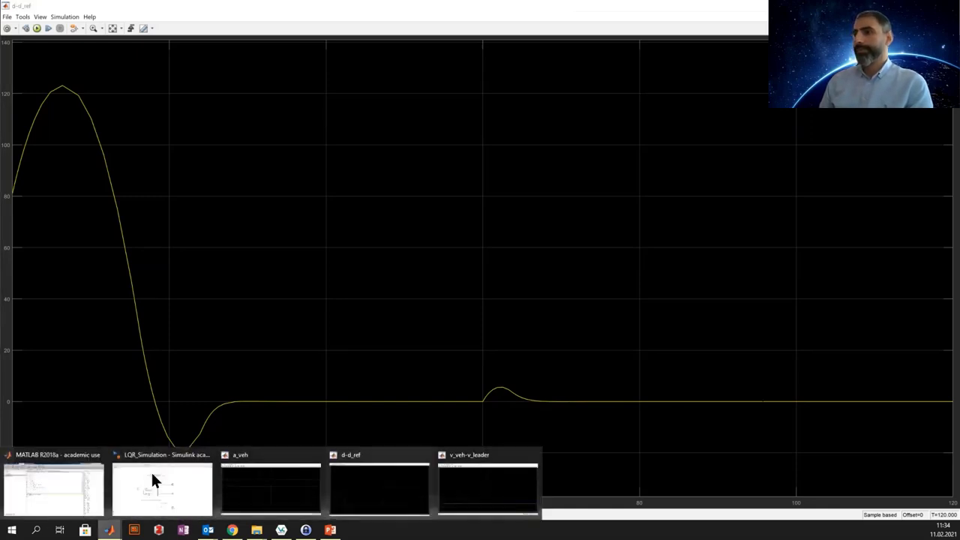
click(151, 470)
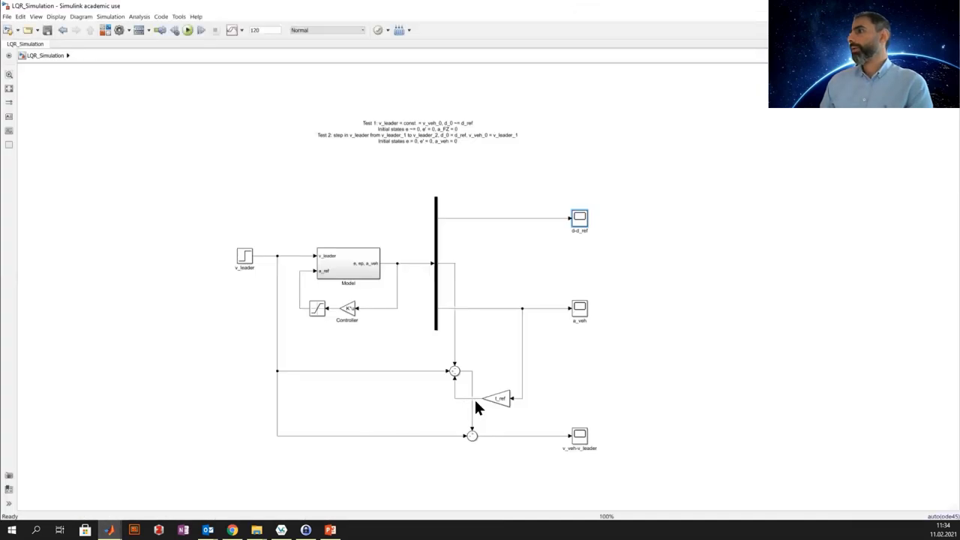
Open the v_veh-v_leader scope, autoscale to the speed-difference curve peaking near 17.5, then return to the model
double_click(580, 436)
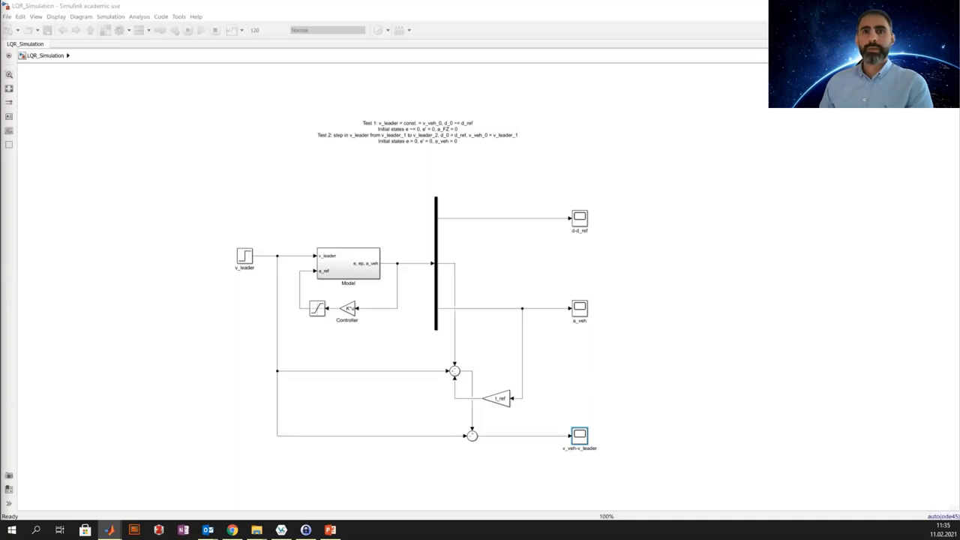
drag(561, 343, 392, 459)
key(Escape)
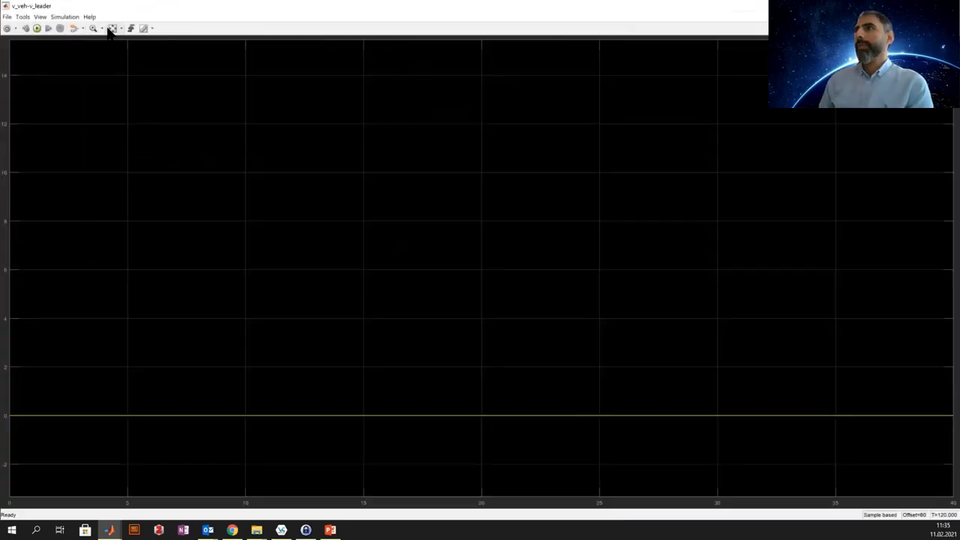
click(112, 29)
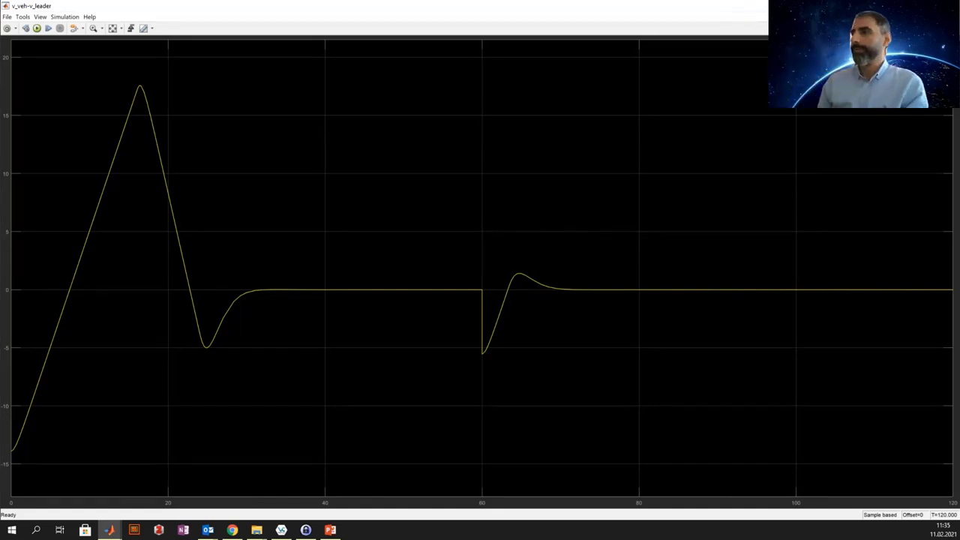
mouse_move(110, 530)
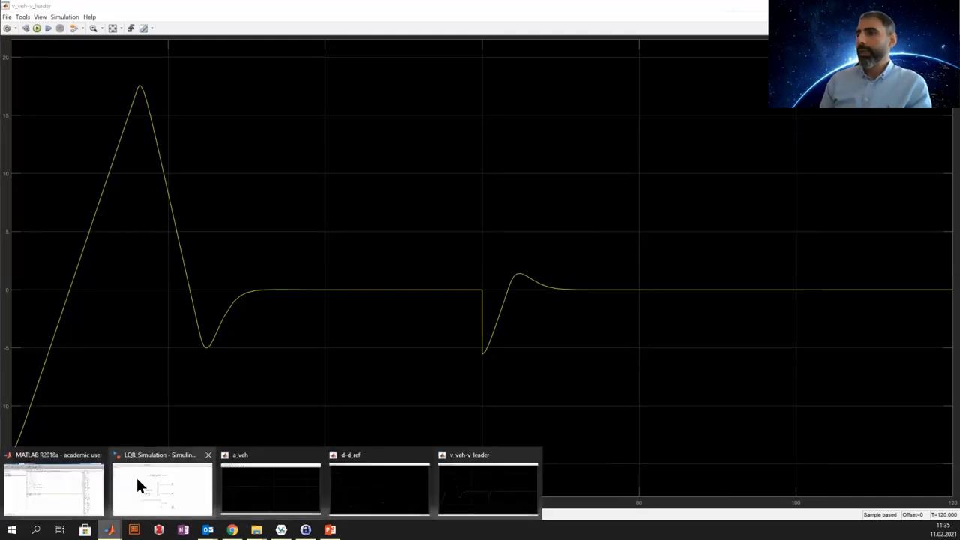
click(138, 480)
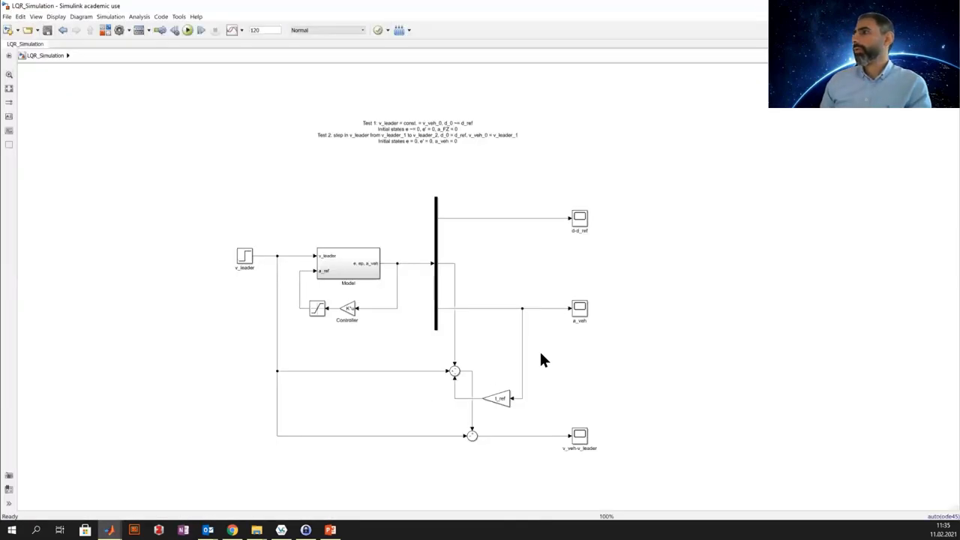
Open the a_veh scope, autoscale the acceleration curve (2 to -3), then bring the MATLAB window forward
double_click(579, 309)
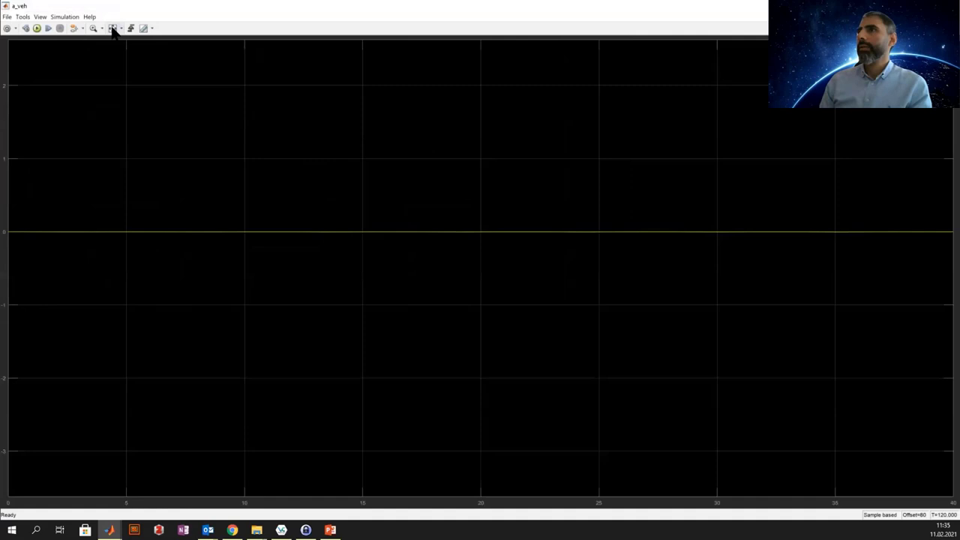
click(112, 27)
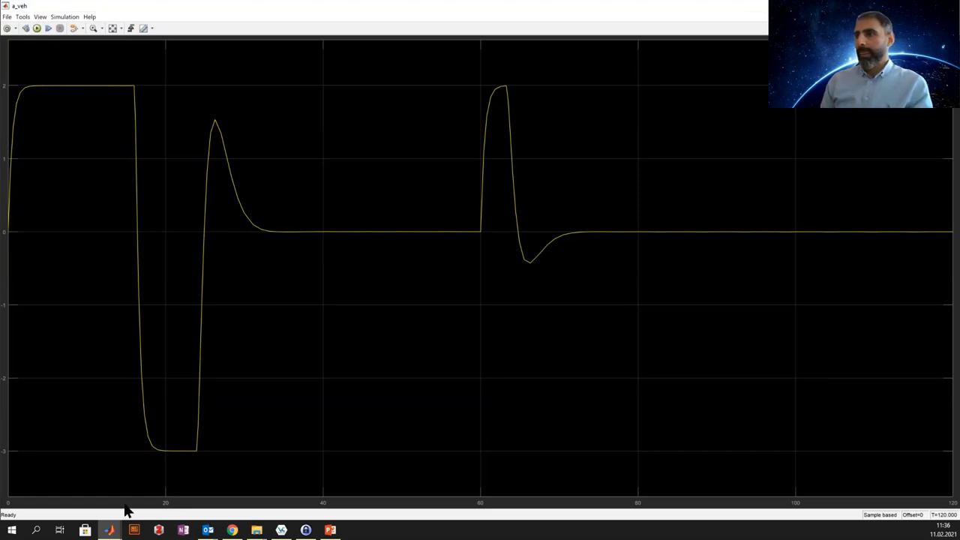
click(110, 530)
mouse_move(78, 477)
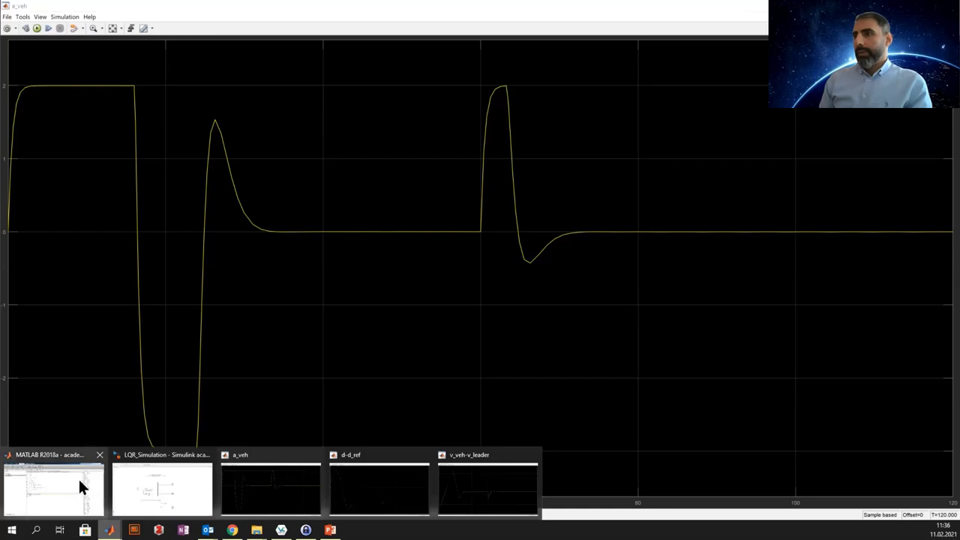
click(78, 478)
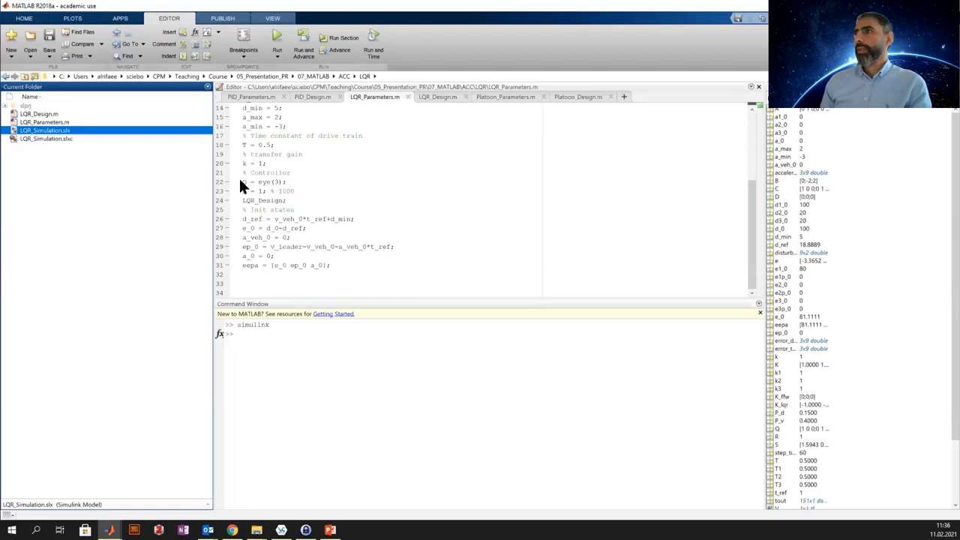
drag(241, 182, 298, 178)
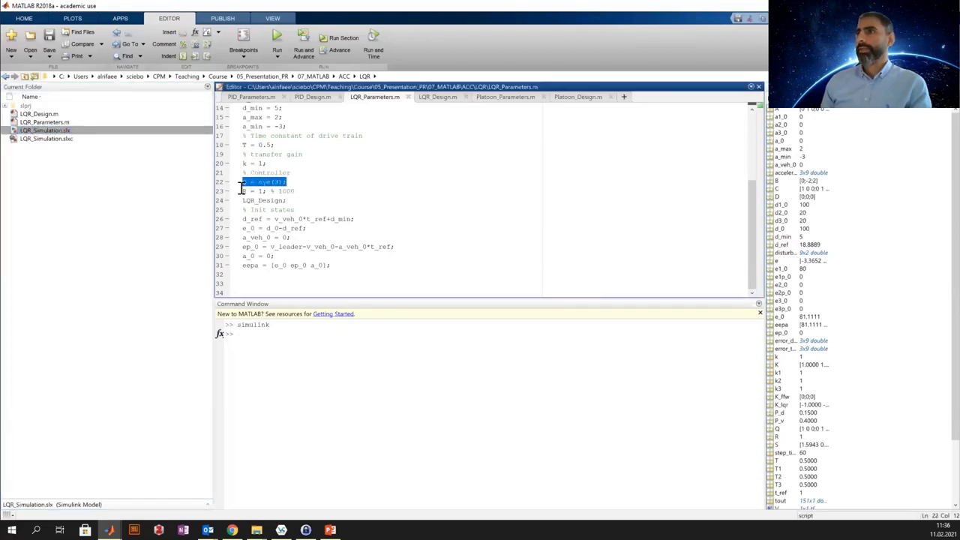
drag(242, 191, 298, 189)
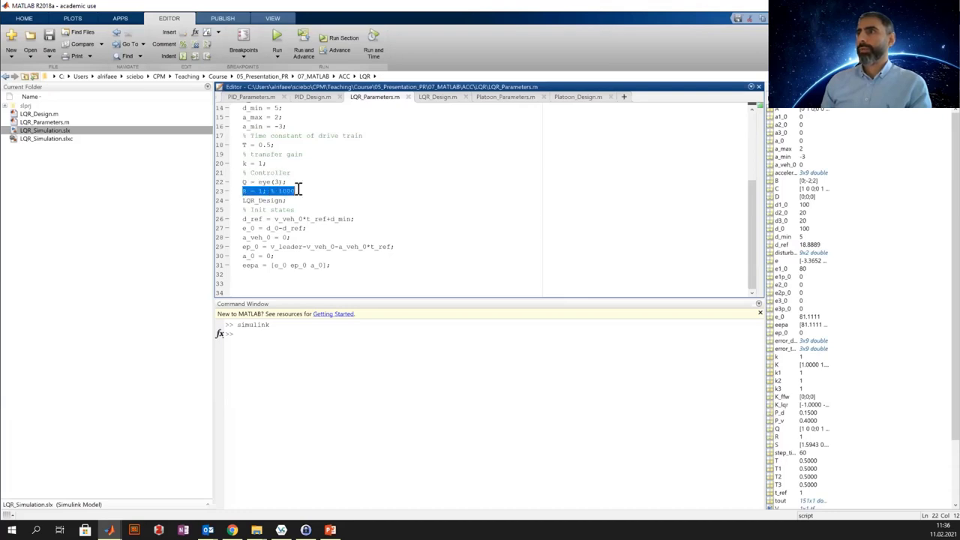
click(279, 188)
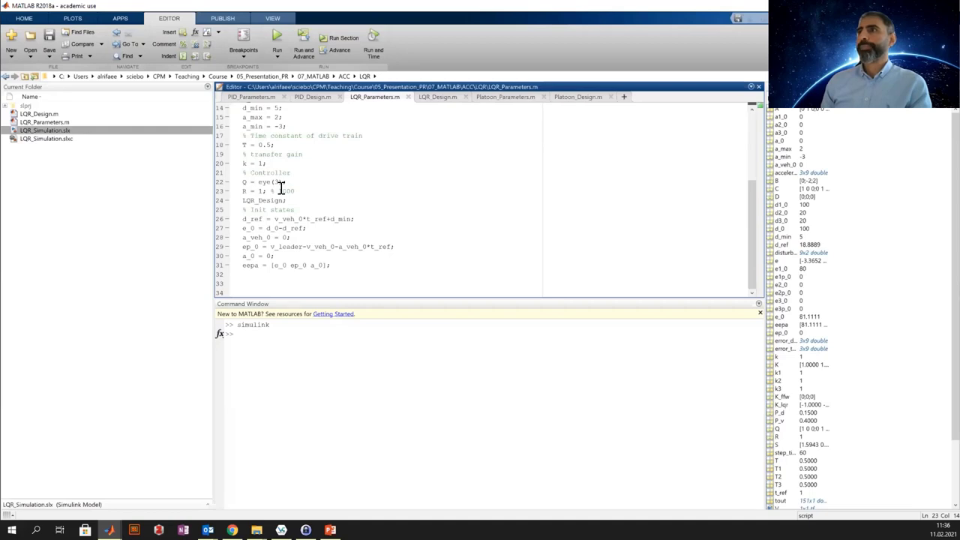
key(shift+End)
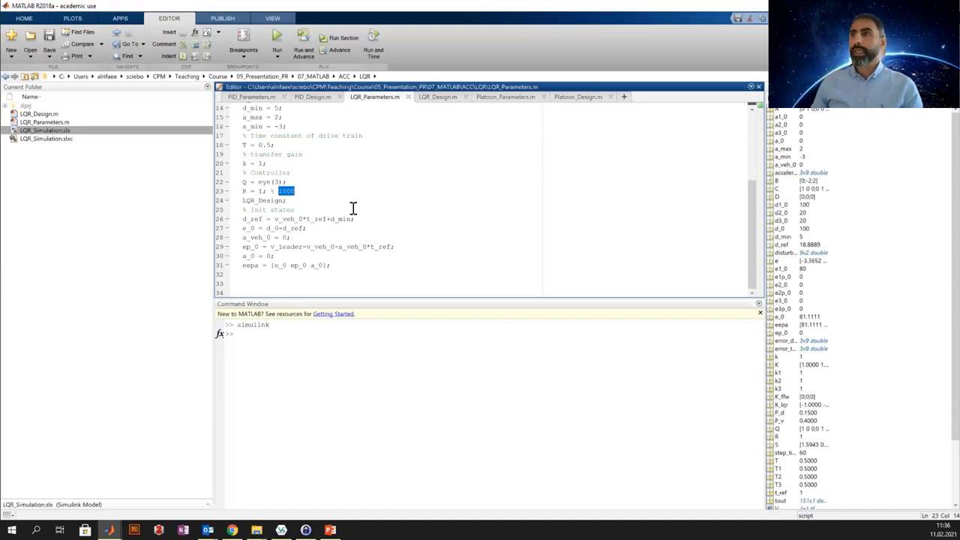
drag(287, 181, 255, 180)
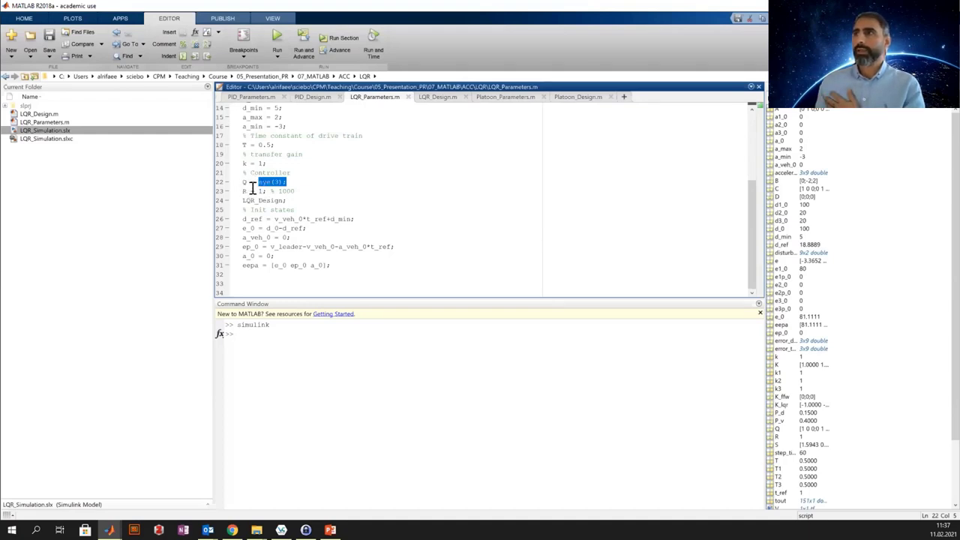
double_click(261, 190)
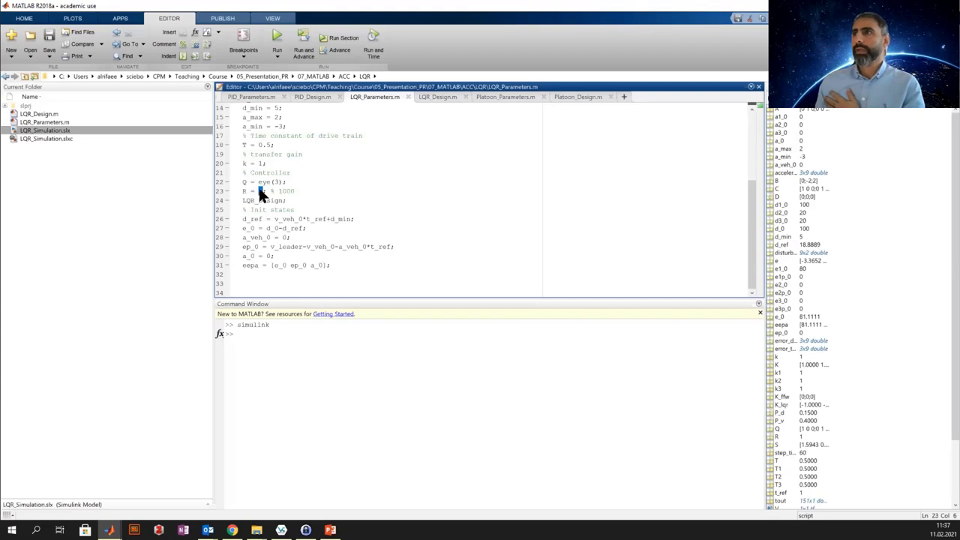
click(280, 187)
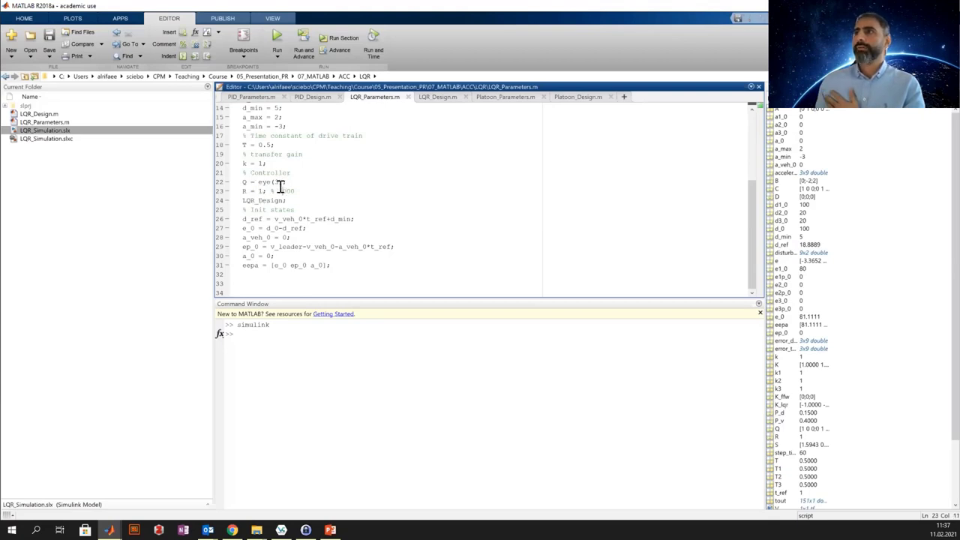